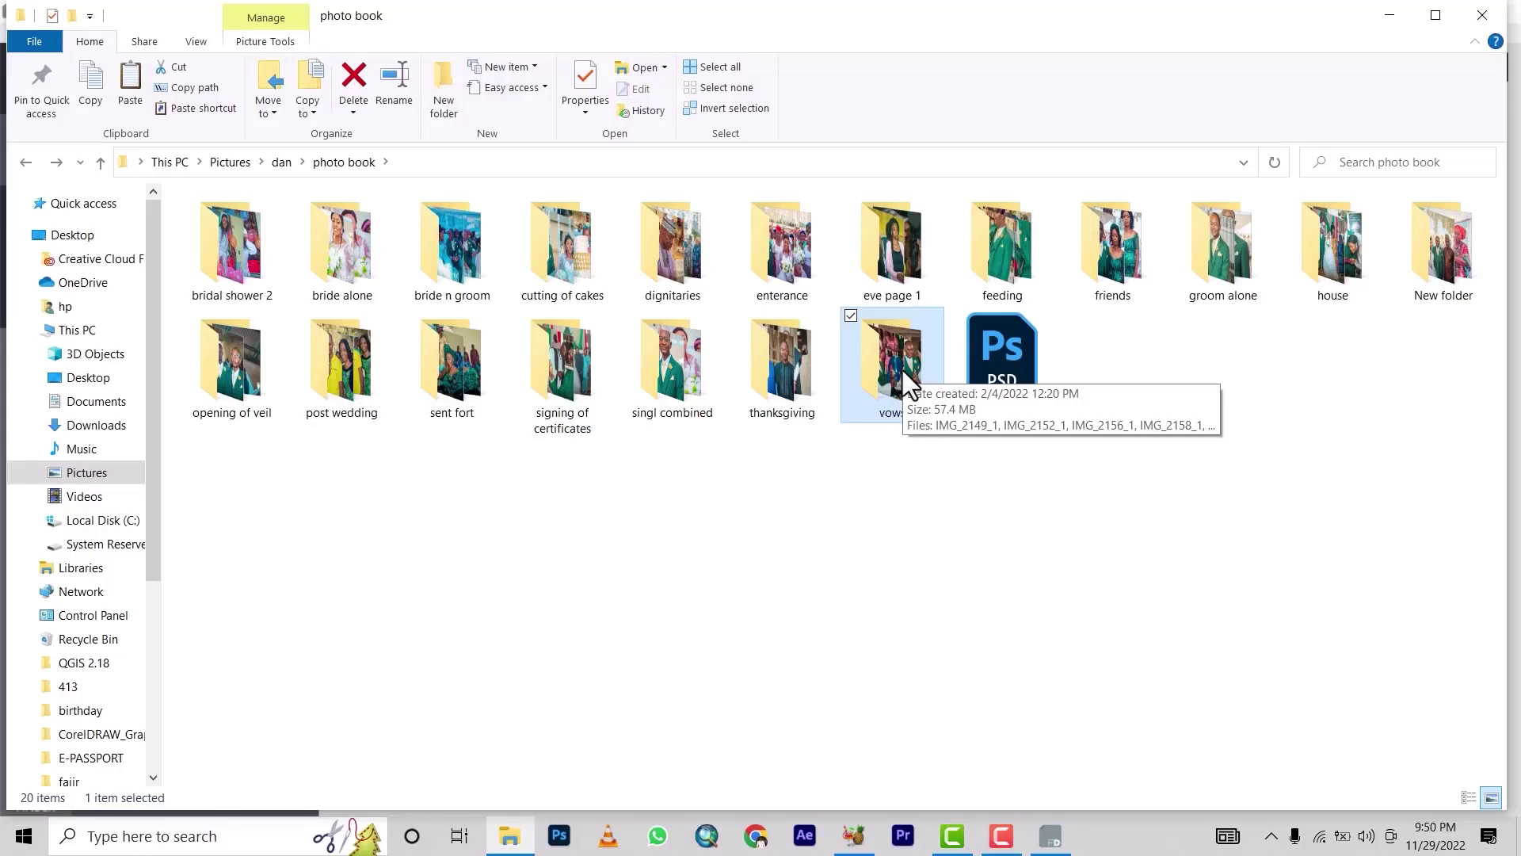
# - Bring the empty Fundy Designer project window to the front
pyautogui.click(1051, 837)
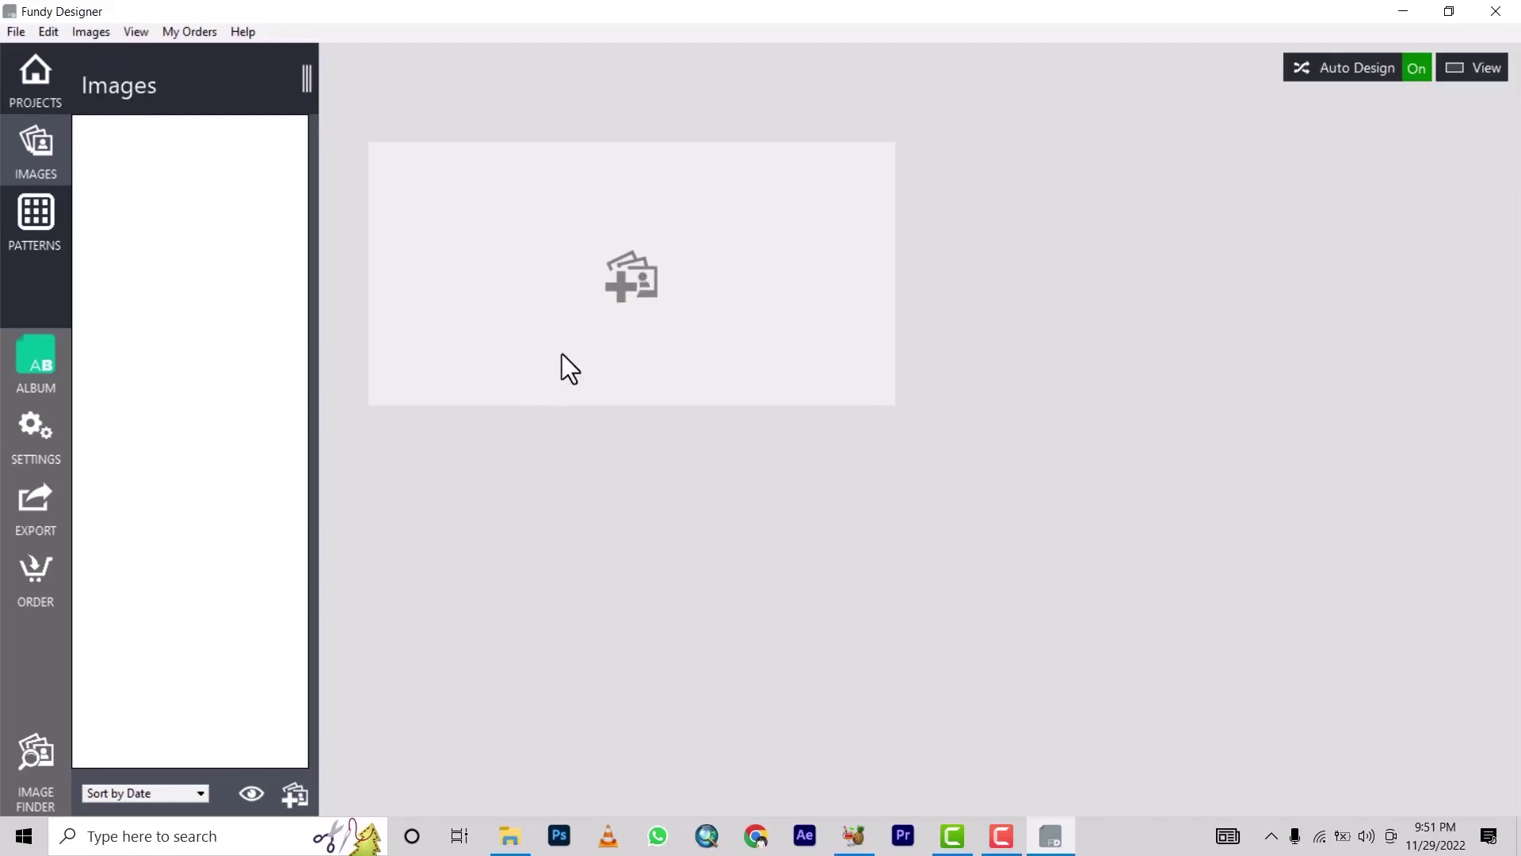
# - Import the 25 wedding photos from the sent fort folder and select them all
pyautogui.click(510, 837)
pyautogui.moveTo(559, 261); pyautogui.dragTo(197, 404)
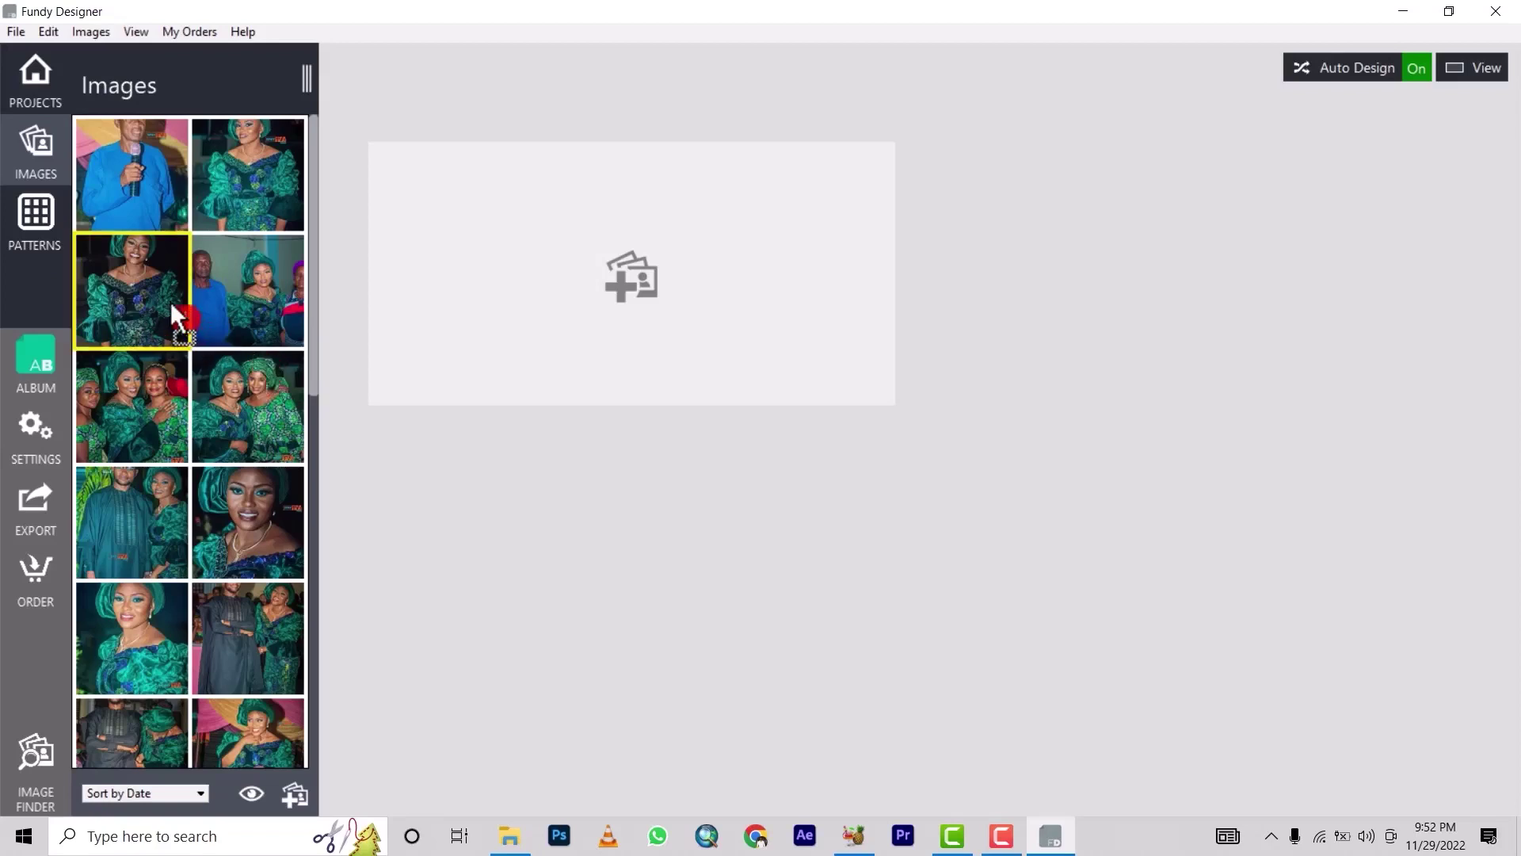
pyautogui.click(101, 168)
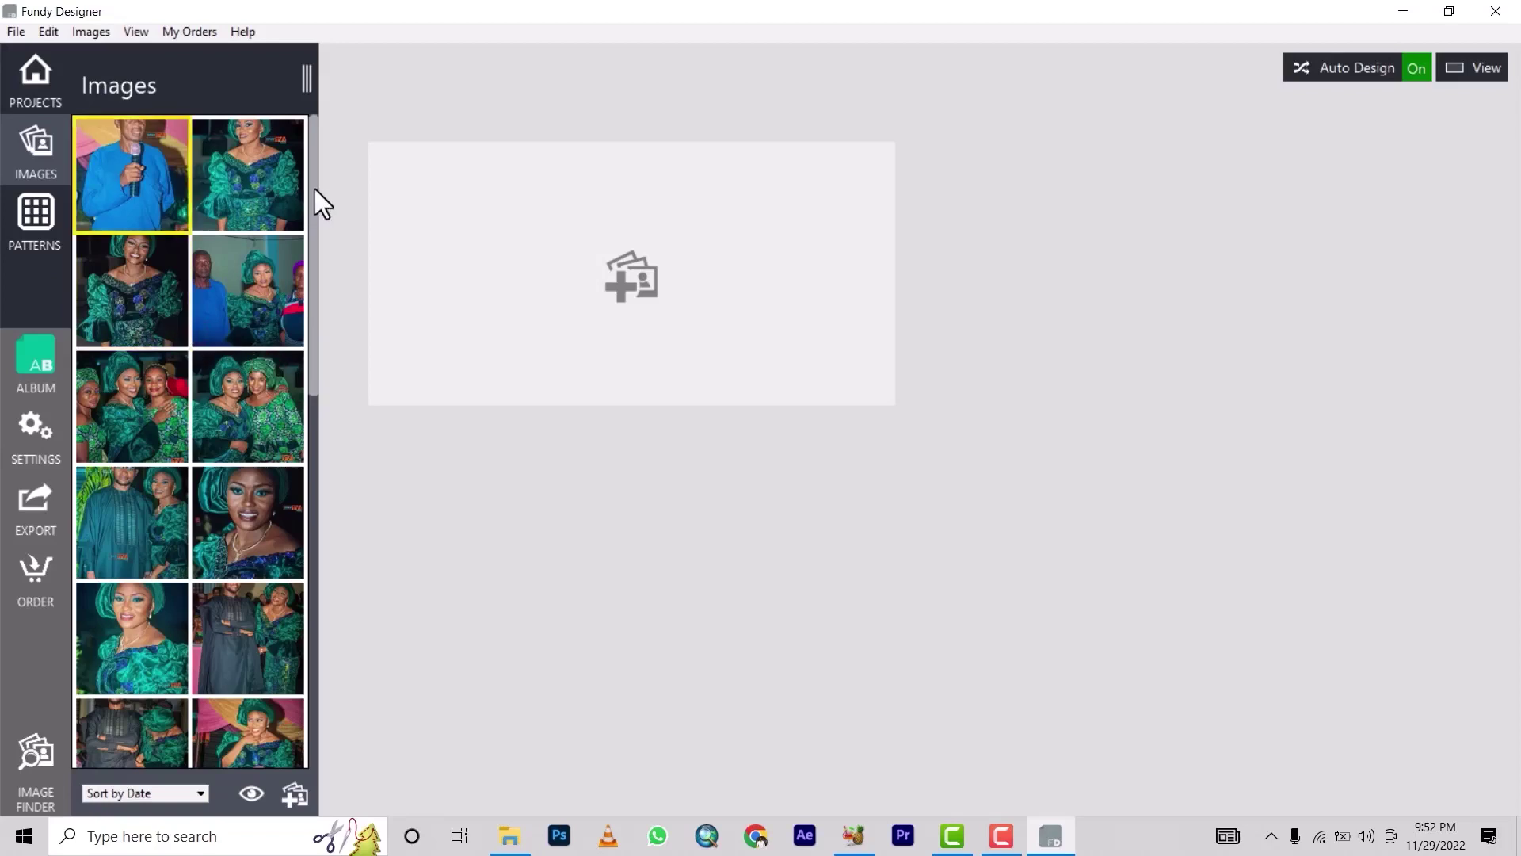
pyautogui.moveTo(316, 190); pyautogui.dragTo(401, 645)
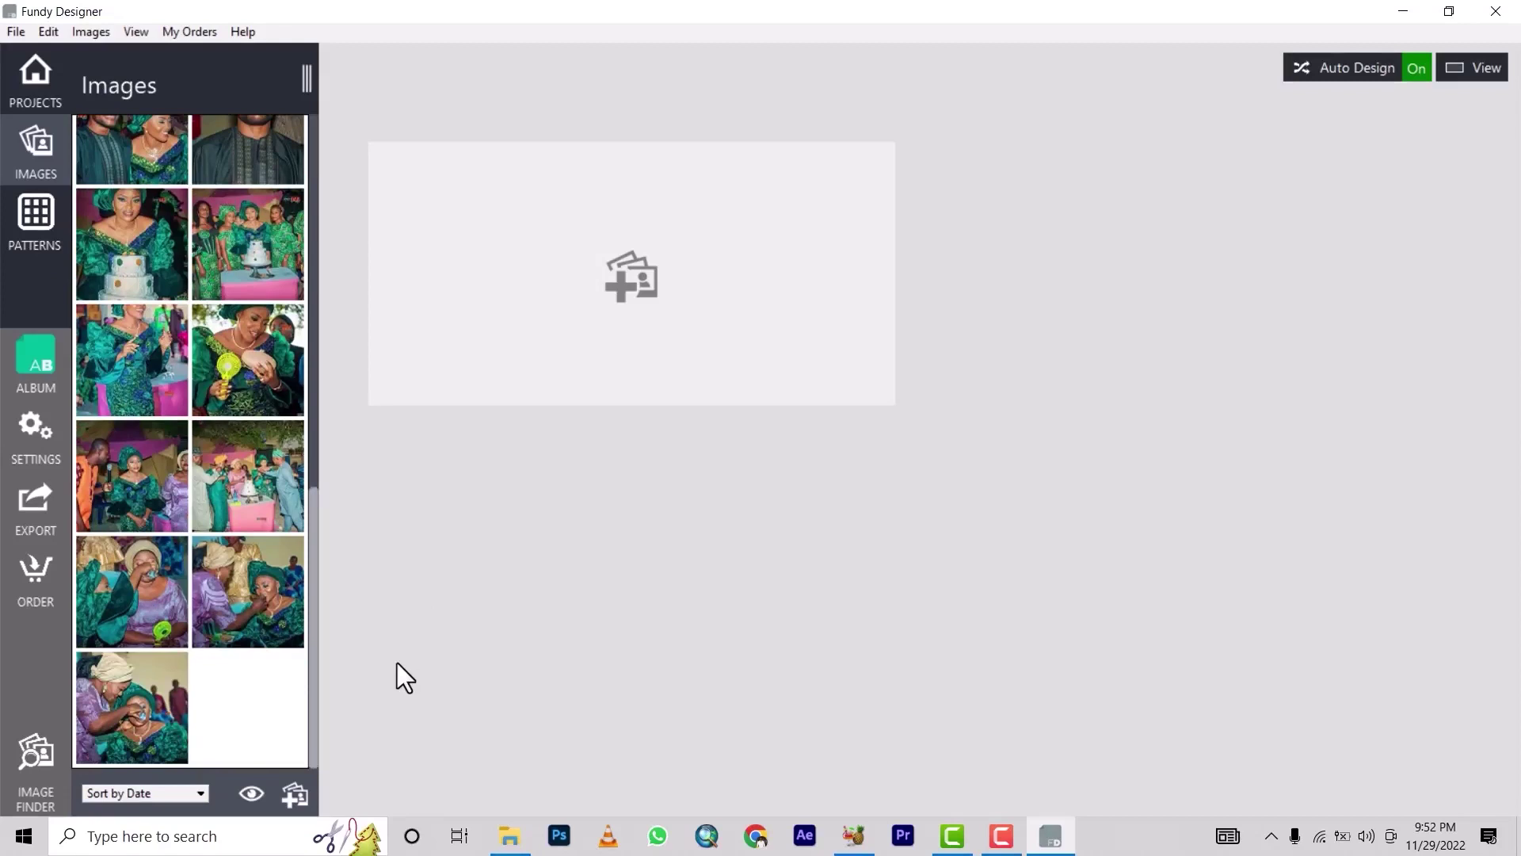
pyautogui.keyDown('shift'); pyautogui.click(152, 736); pyautogui.keyUp('shift')
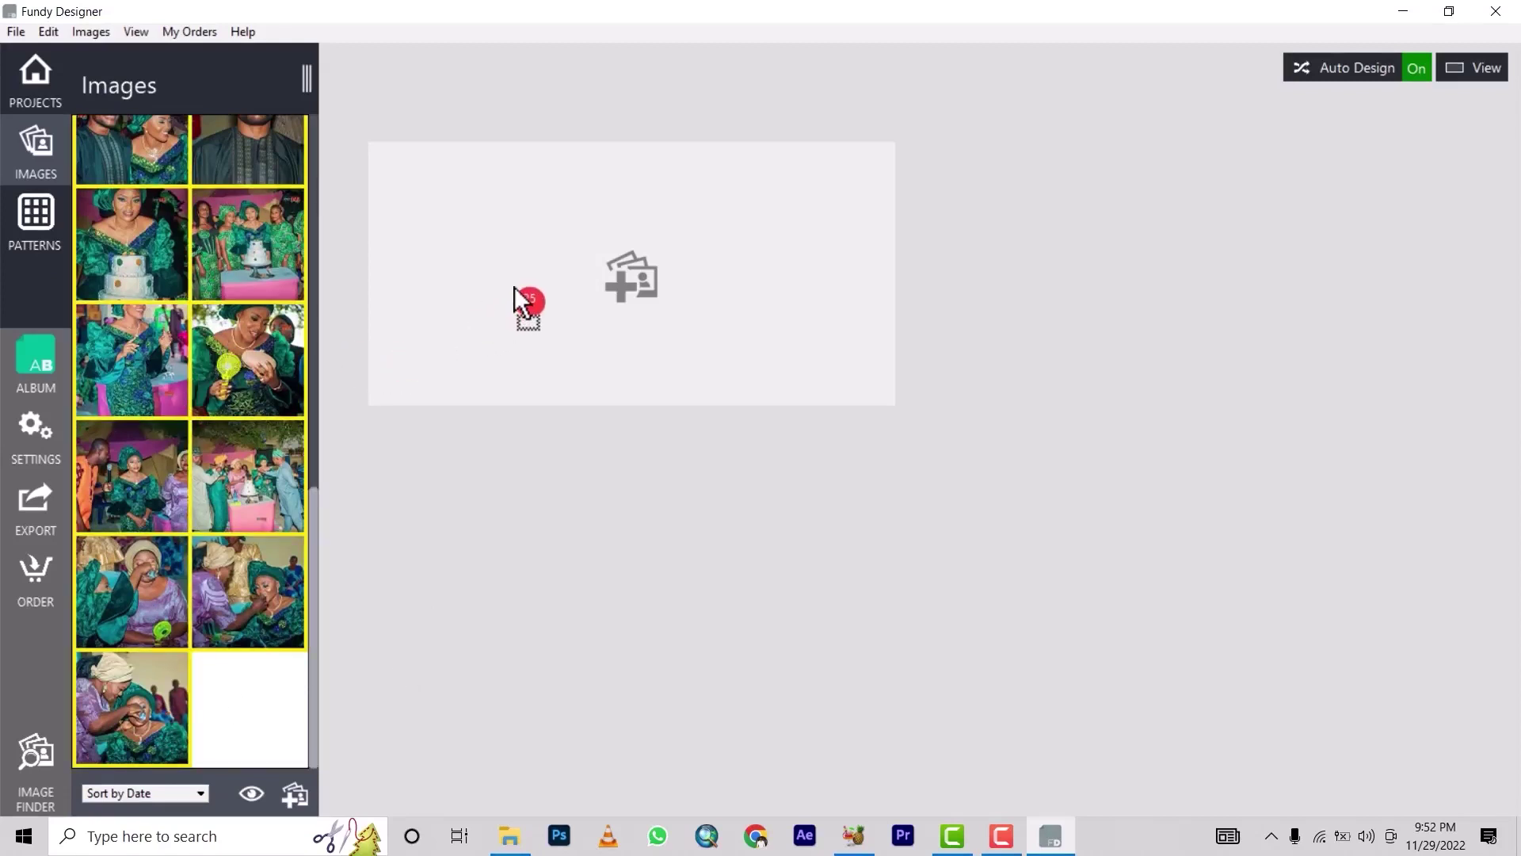
# - Auto-design Pages 1-2 as a collage of all photos and show the 12 alternative designs
pyautogui.moveTo(515, 285); pyautogui.dragTo(515, 284)
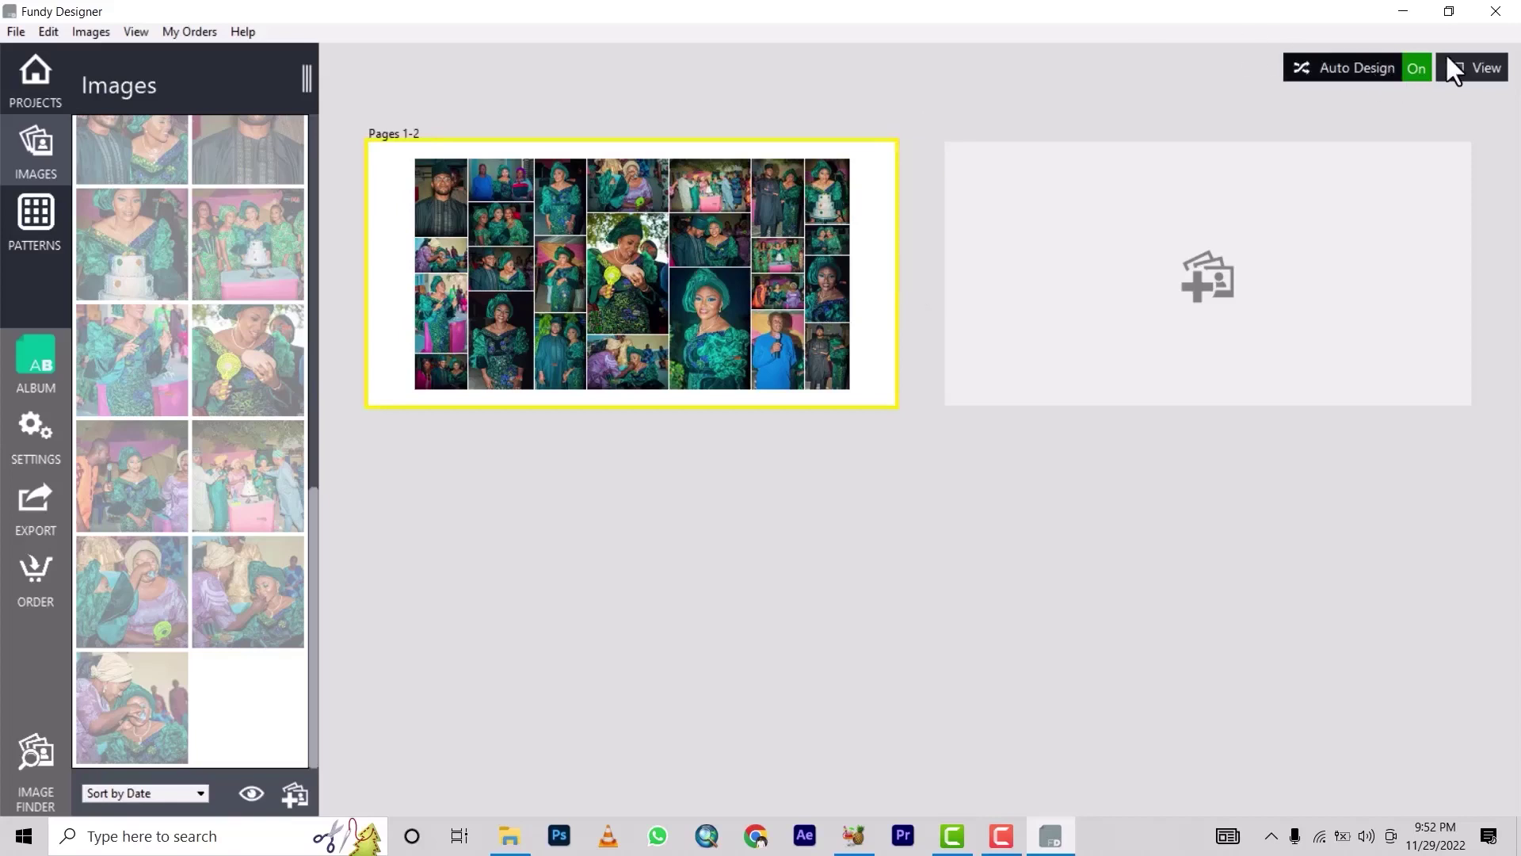
pyautogui.click(1423, 65)
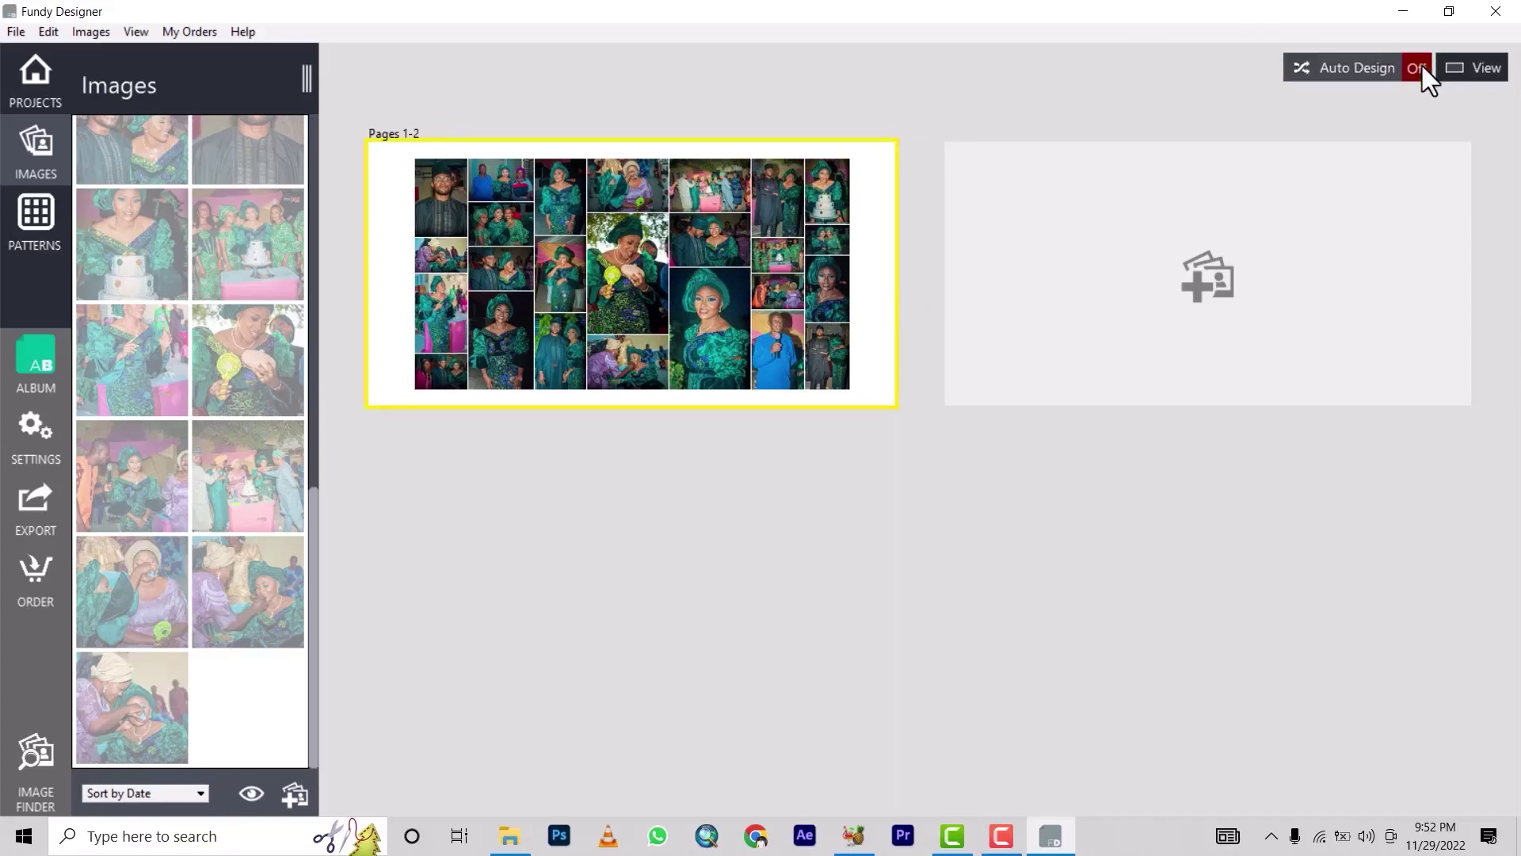
pyautogui.click(1357, 69)
pyautogui.click(1356, 70)
pyautogui.click(1356, 70)
pyautogui.moveTo(866, 216)
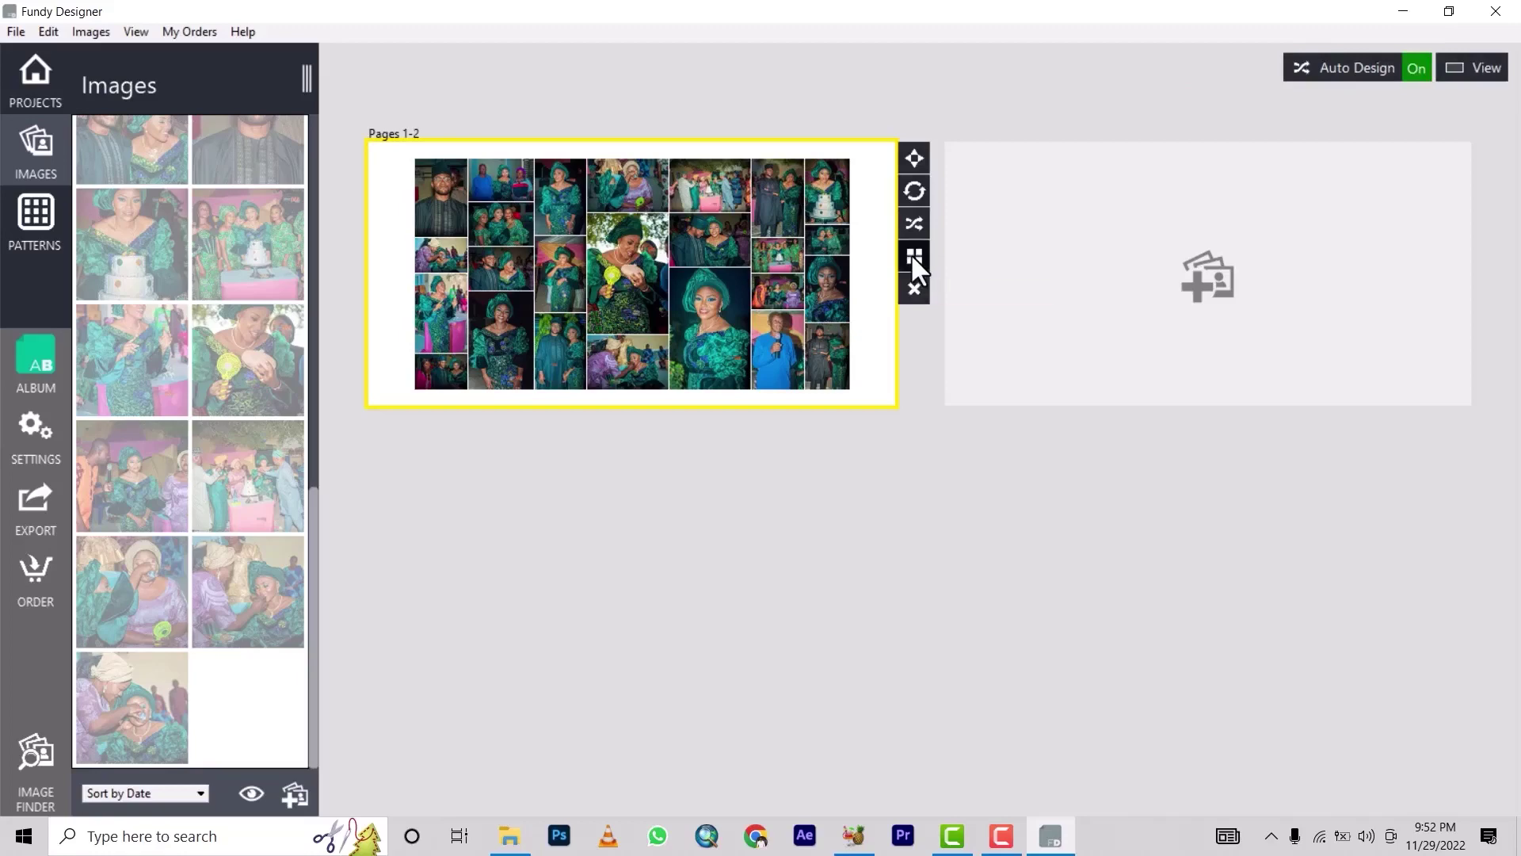
pyautogui.click(915, 157)
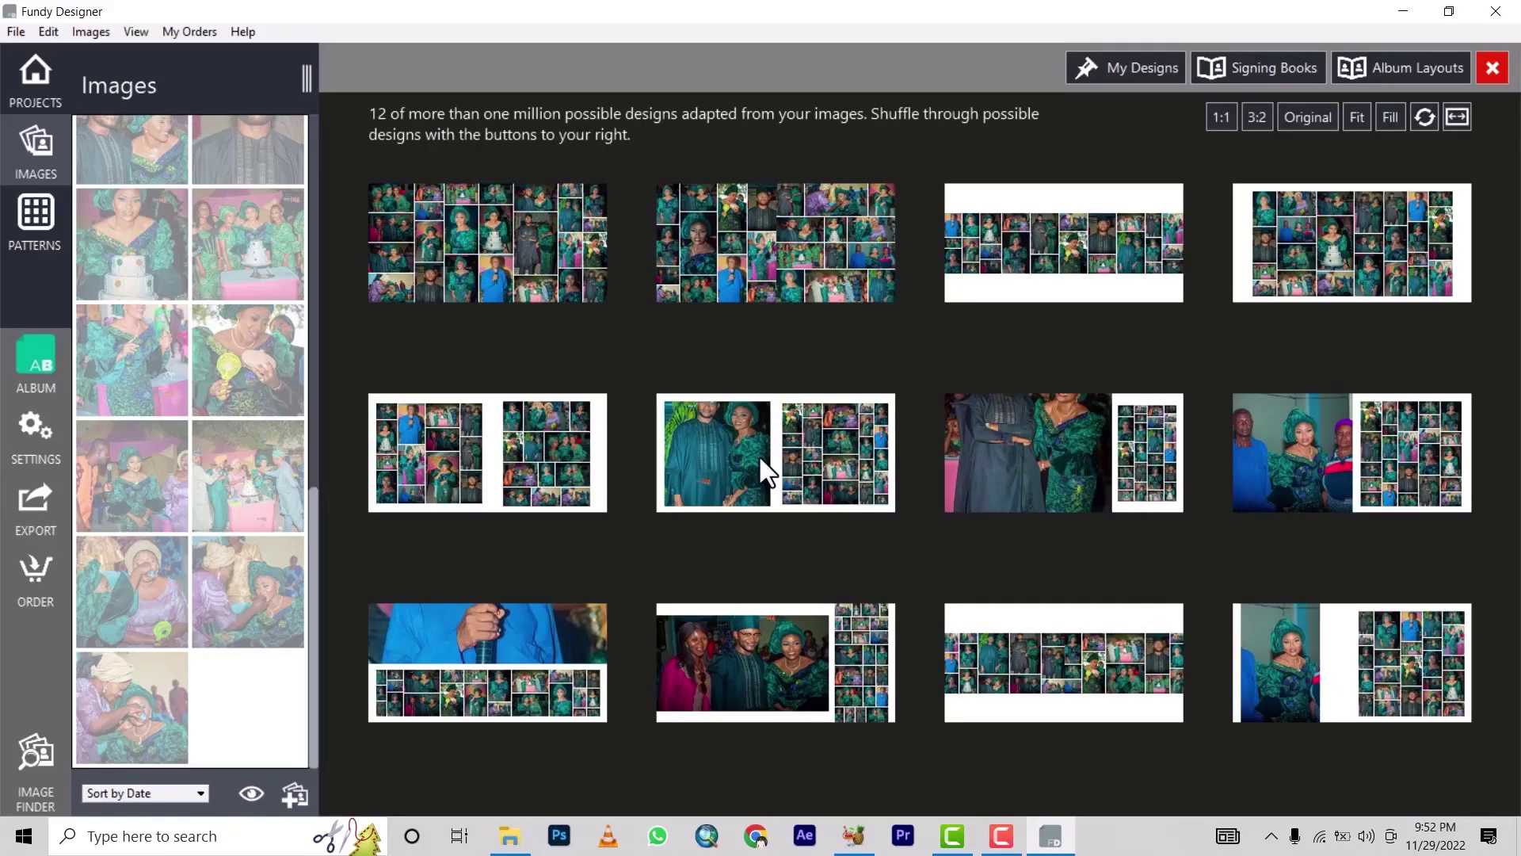
# - Try the couple-plus-collage design, then switch to the wide horizontal strip collage
pyautogui.click(806, 469)
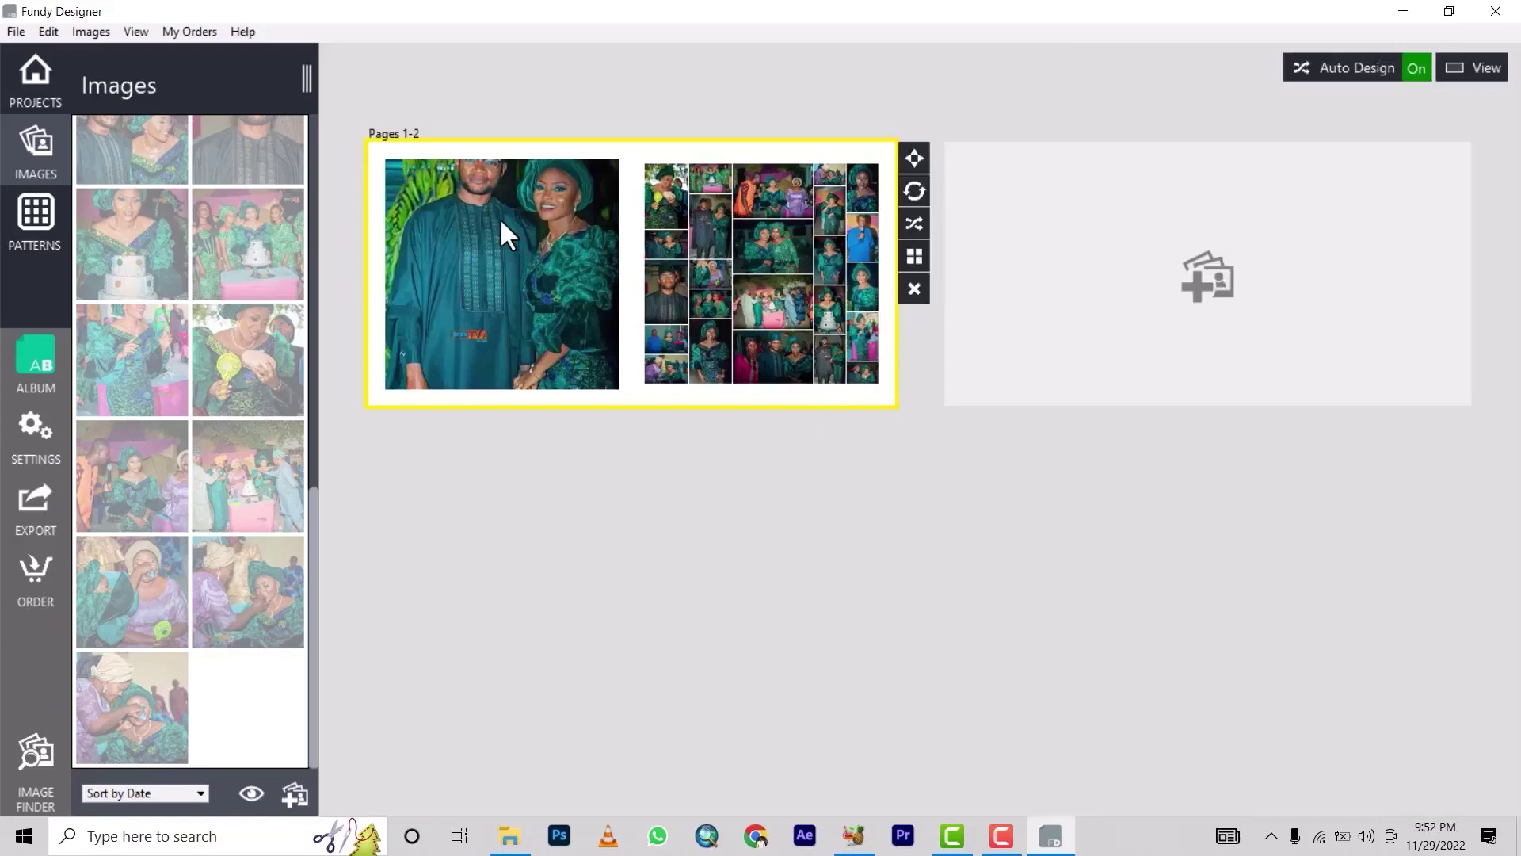
pyautogui.moveTo(501, 222); pyautogui.dragTo(504, 271)
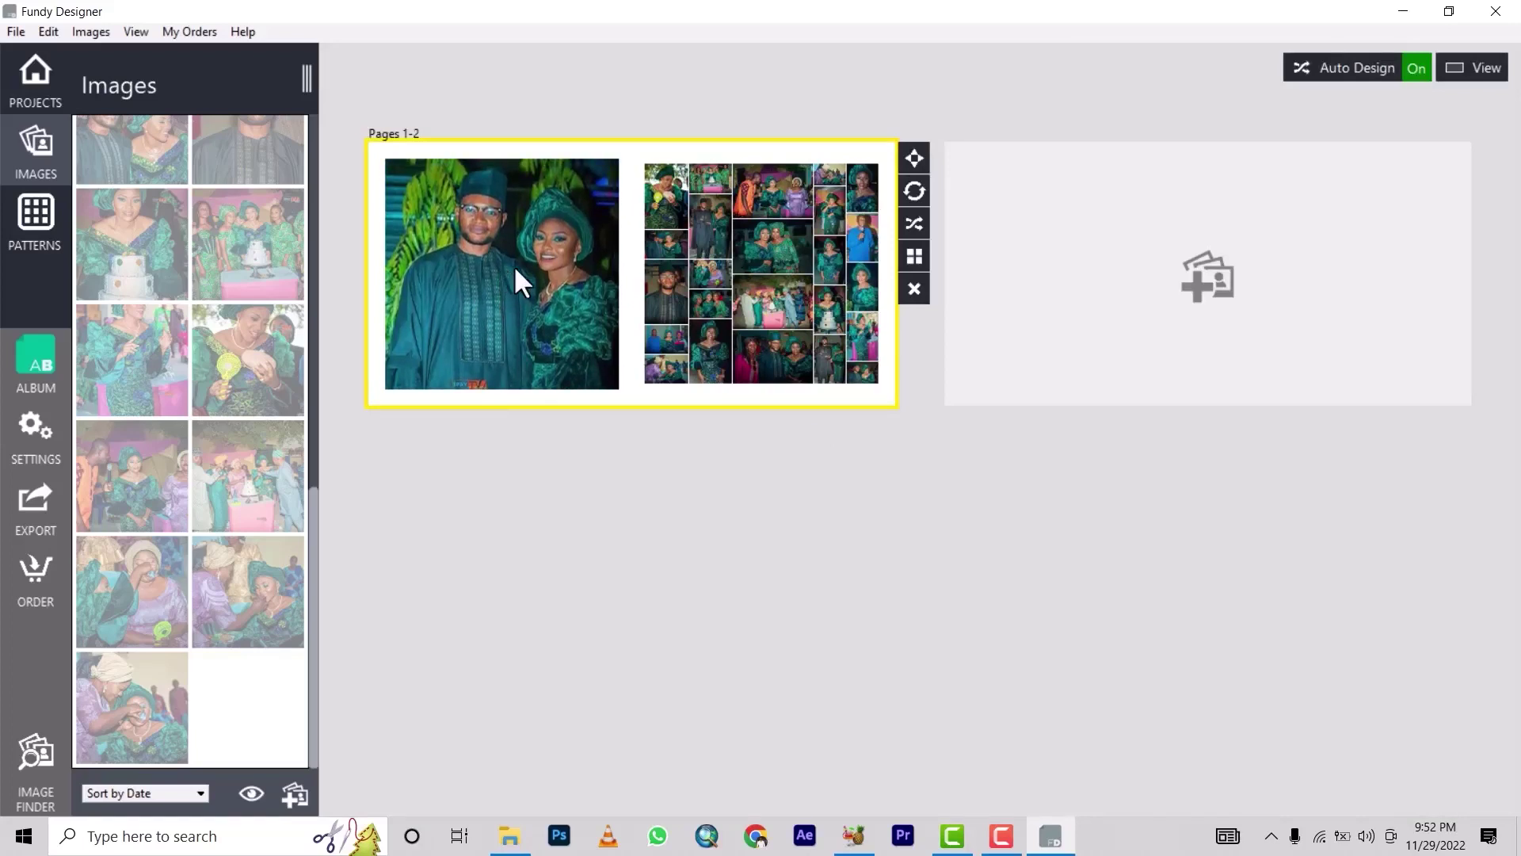
pyautogui.click(914, 257)
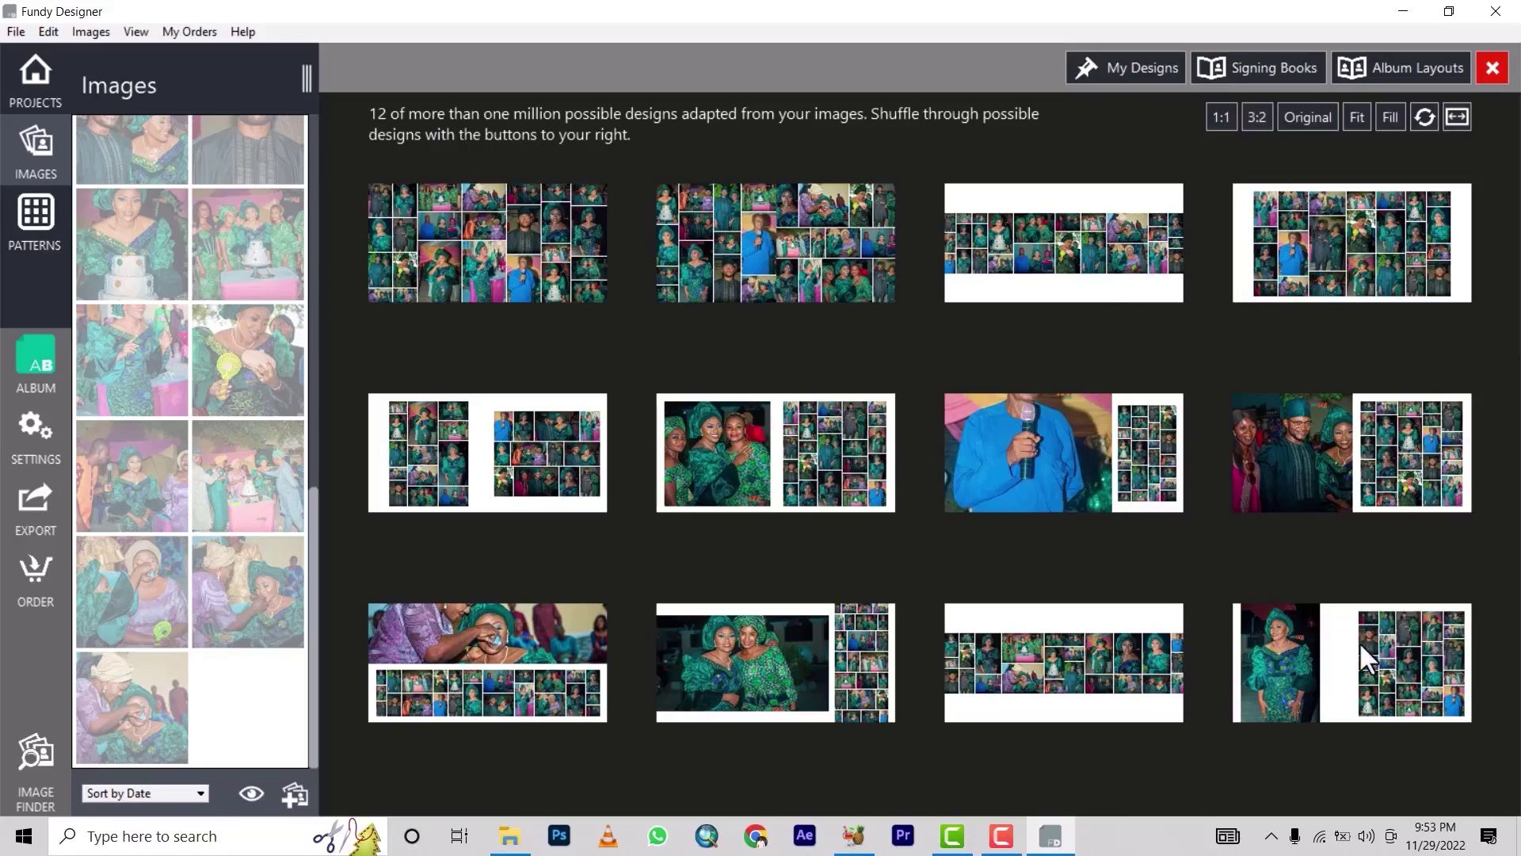
pyautogui.click(1071, 655)
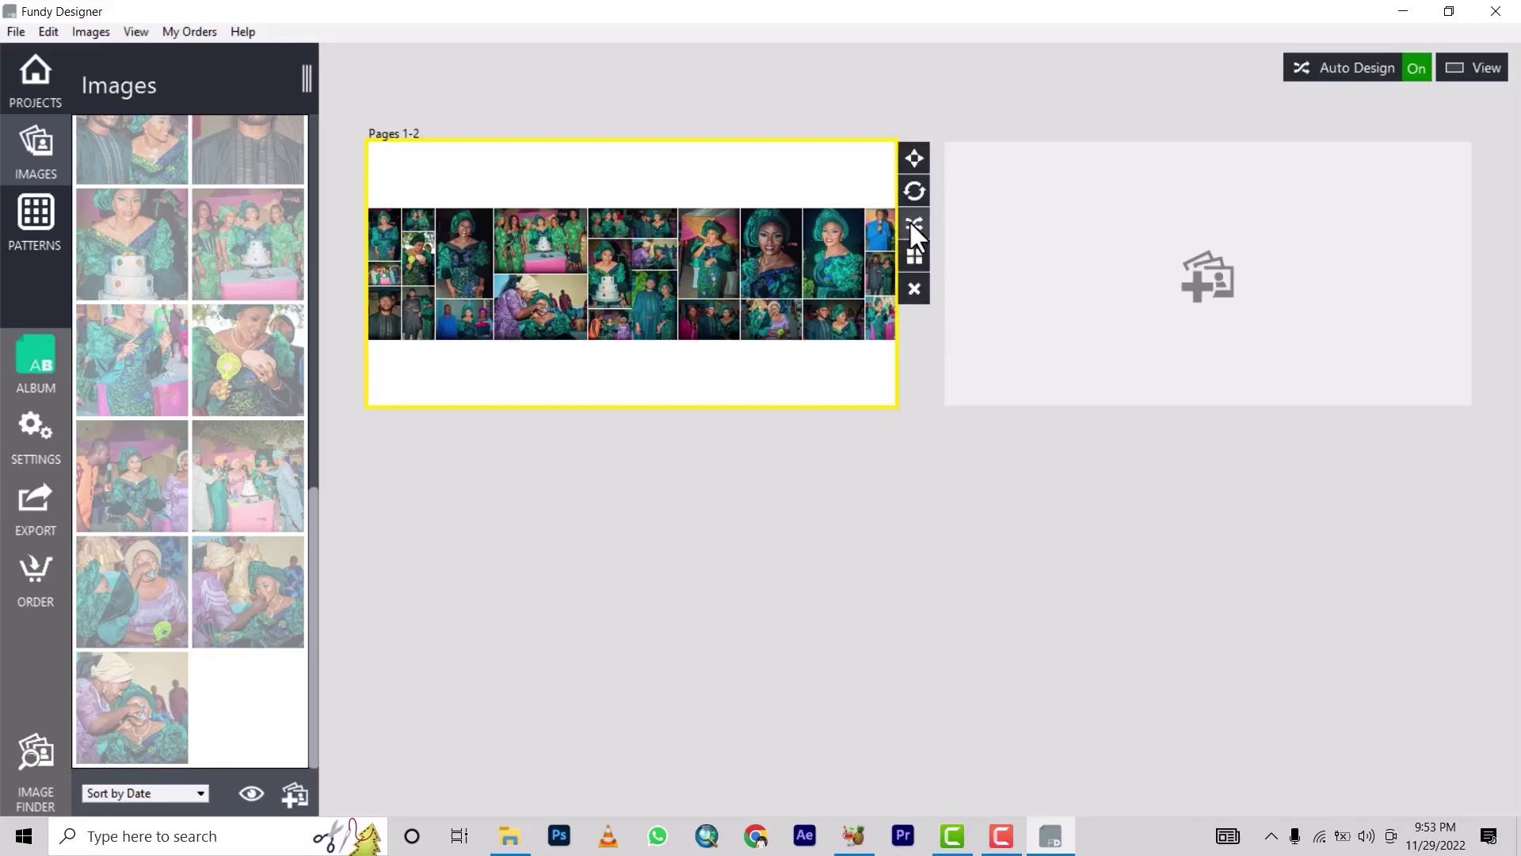
# - In the spread editor, resize the right-page photo group to fit the right page
pyautogui.click(1494, 68)
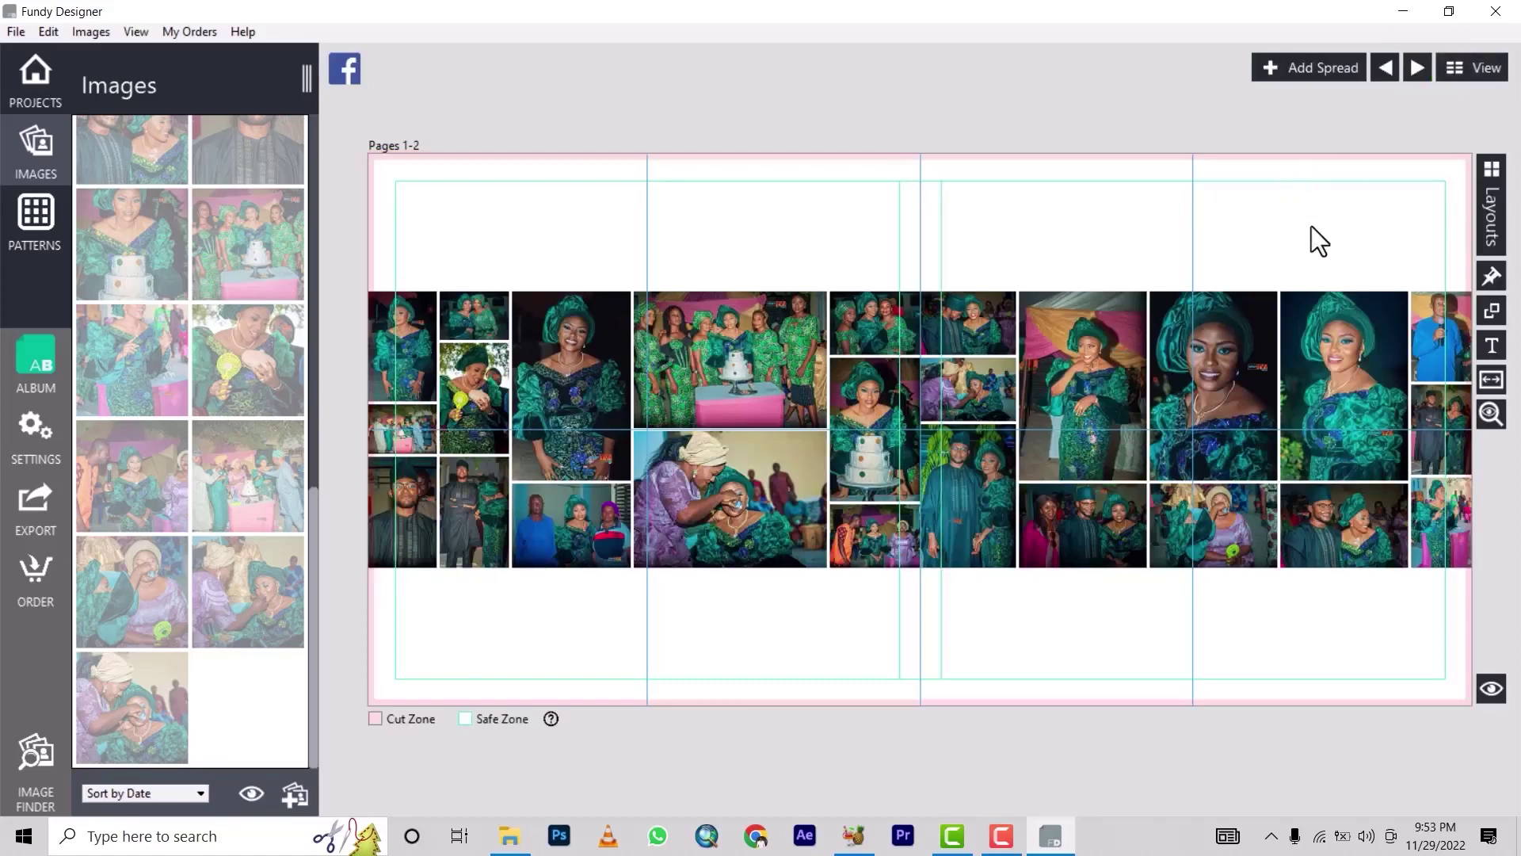
pyautogui.click(1395, 312)
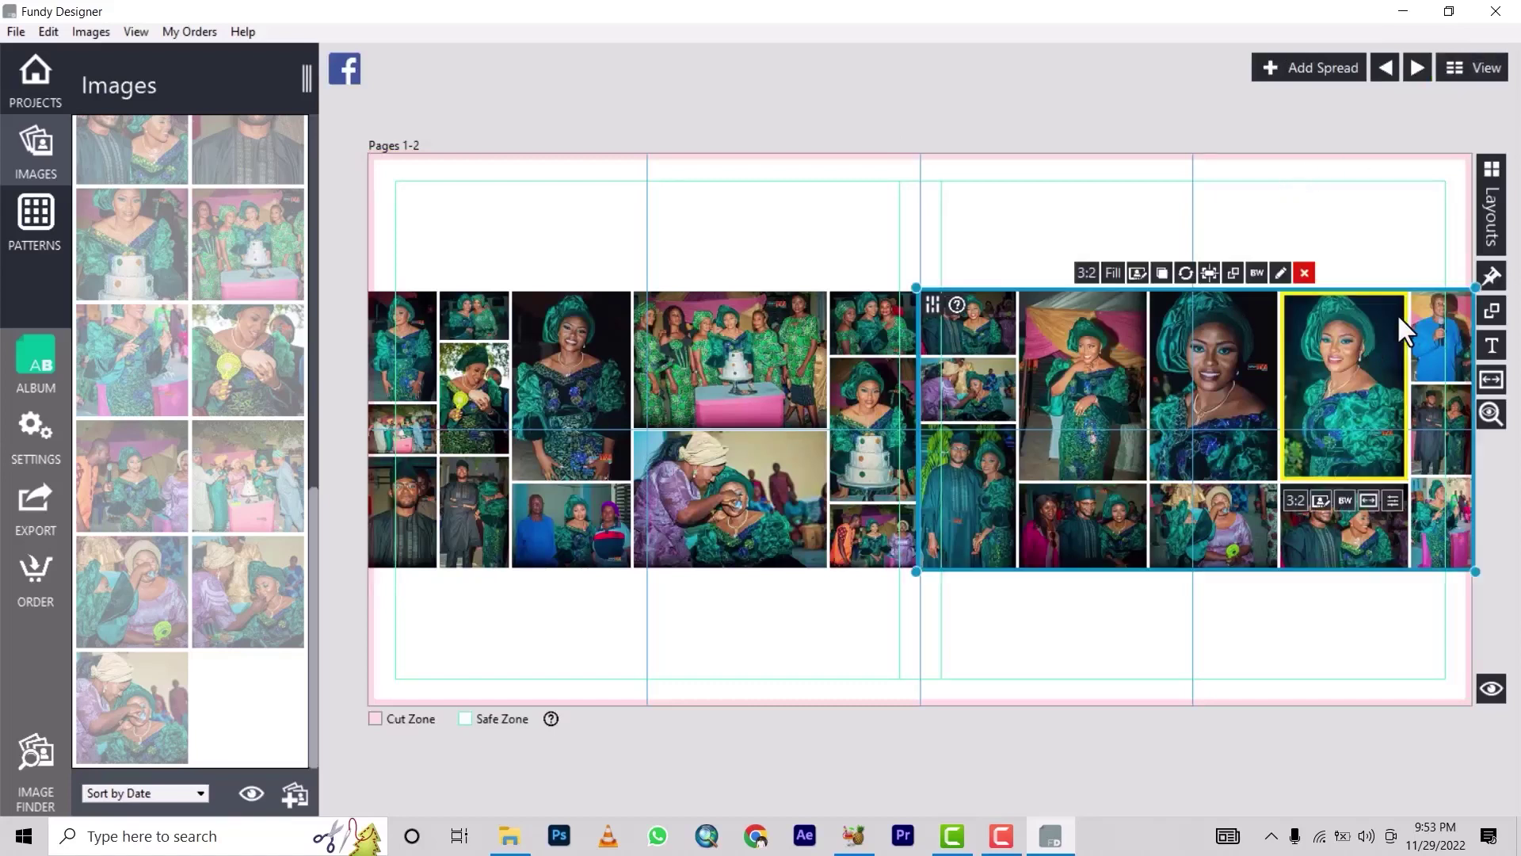
pyautogui.moveTo(1475, 286); pyautogui.dragTo(1449, 185)
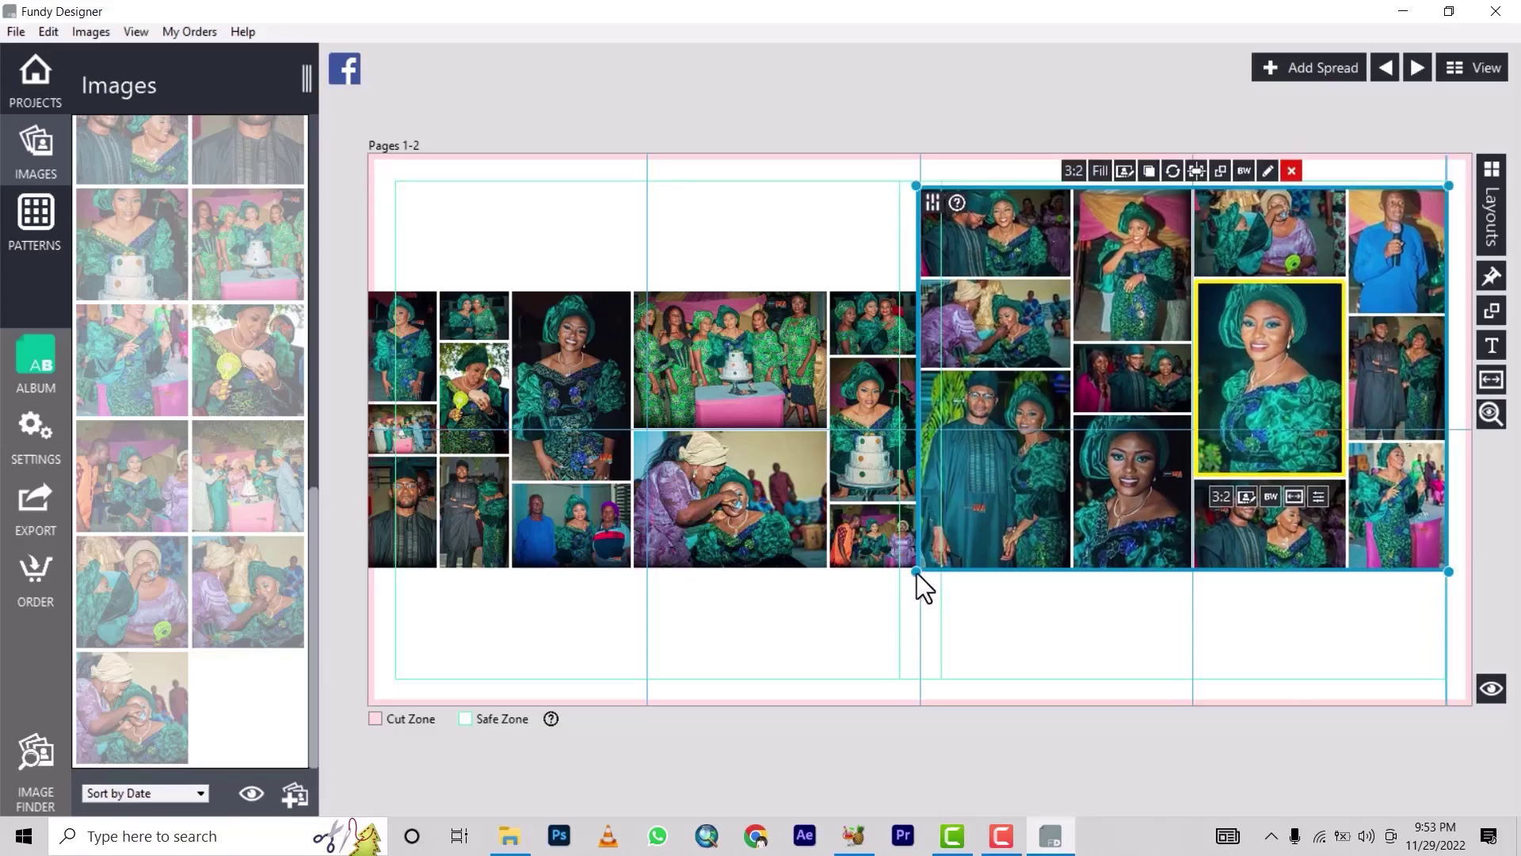
pyautogui.moveTo(917, 569); pyautogui.dragTo(936, 669)
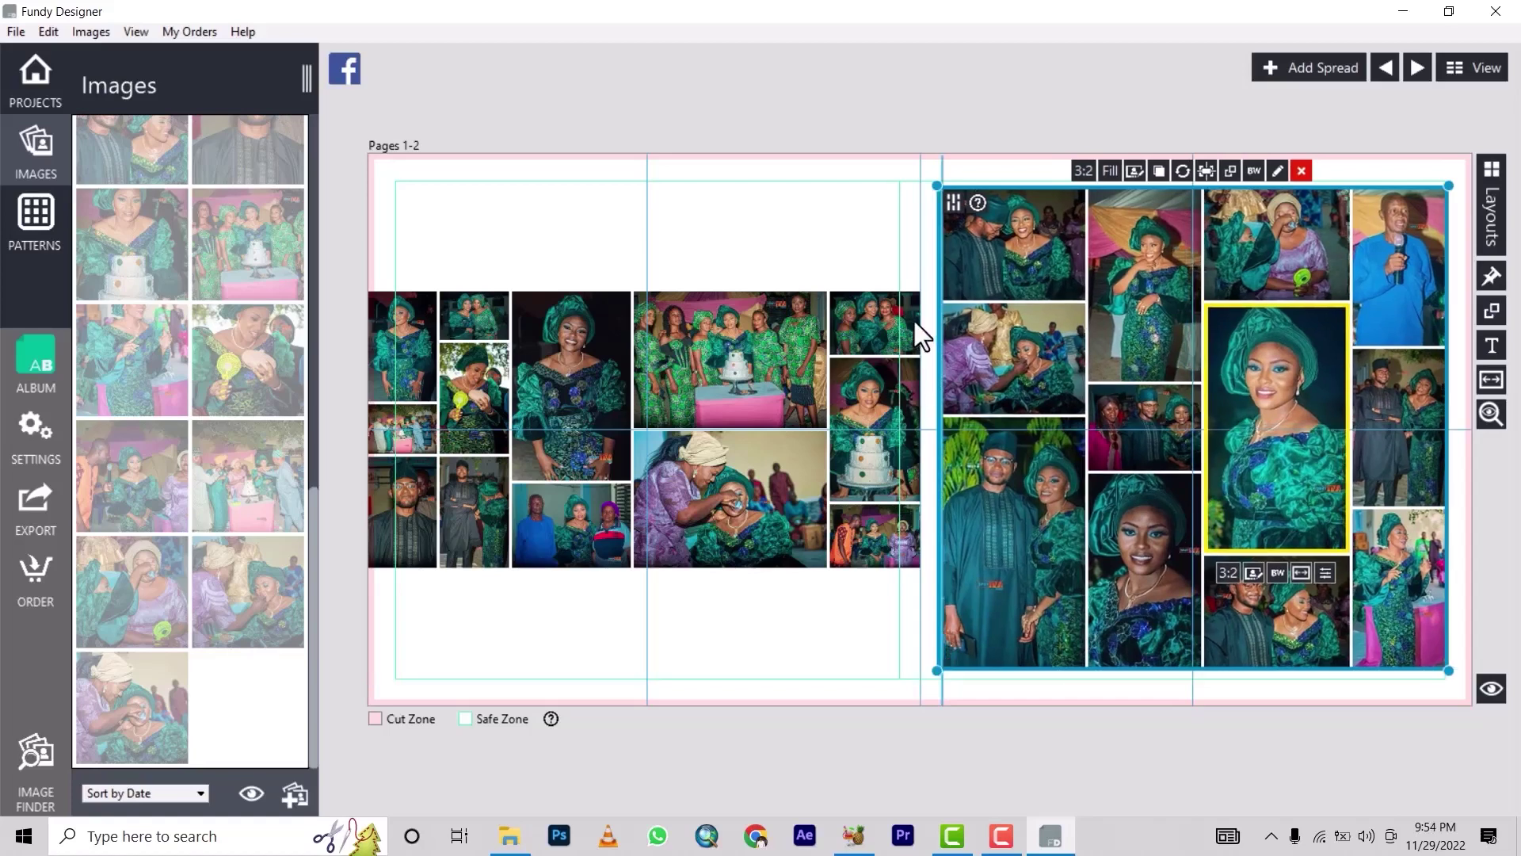
# - Enlarge the left-page photo group to full page height within the safe margins
pyautogui.click(811, 365)
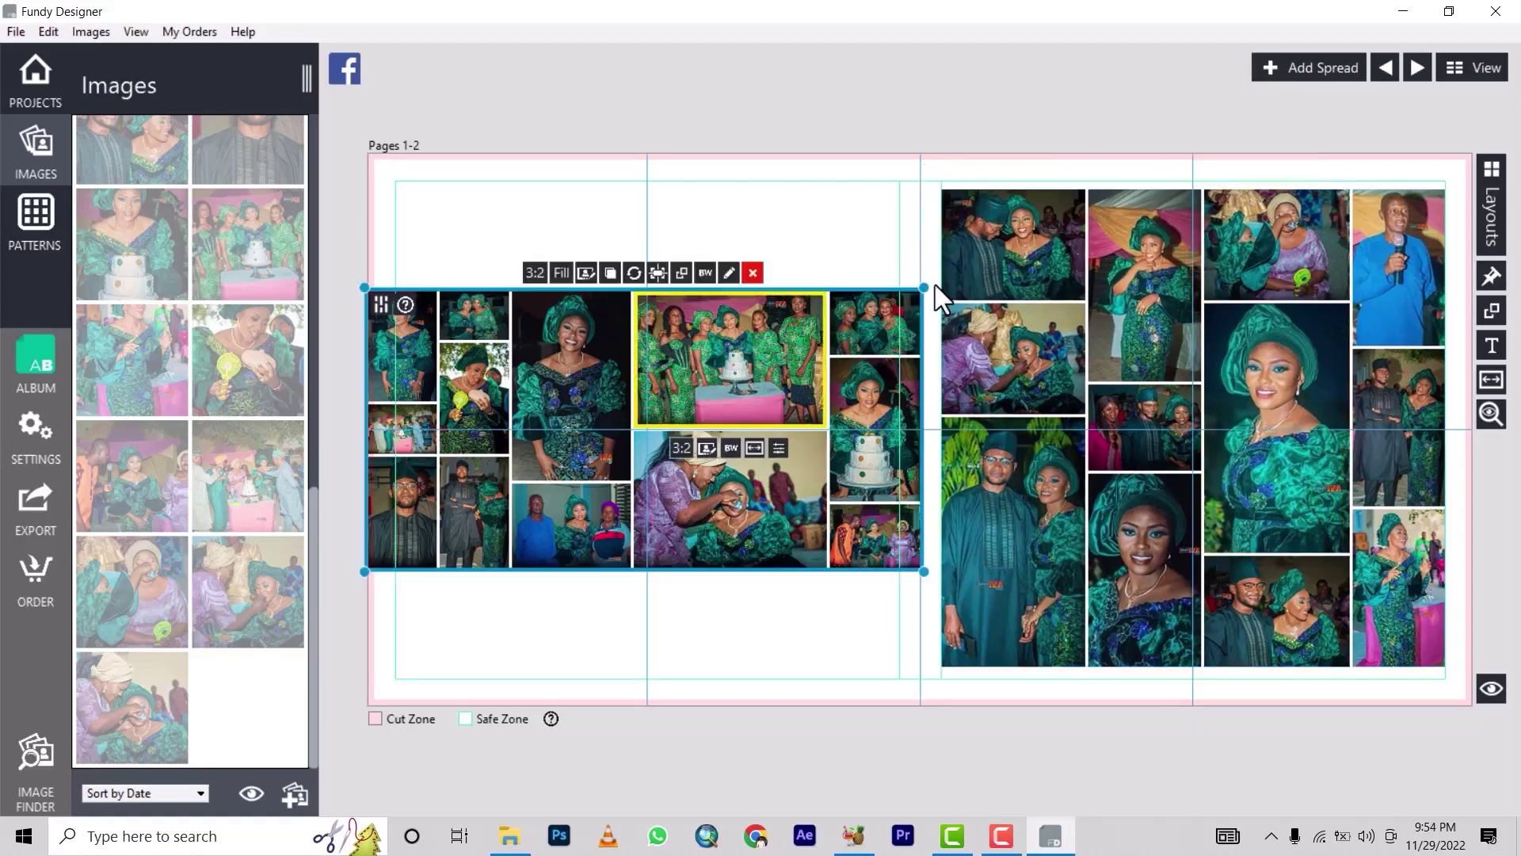
pyautogui.moveTo(923, 287); pyautogui.dragTo(903, 182)
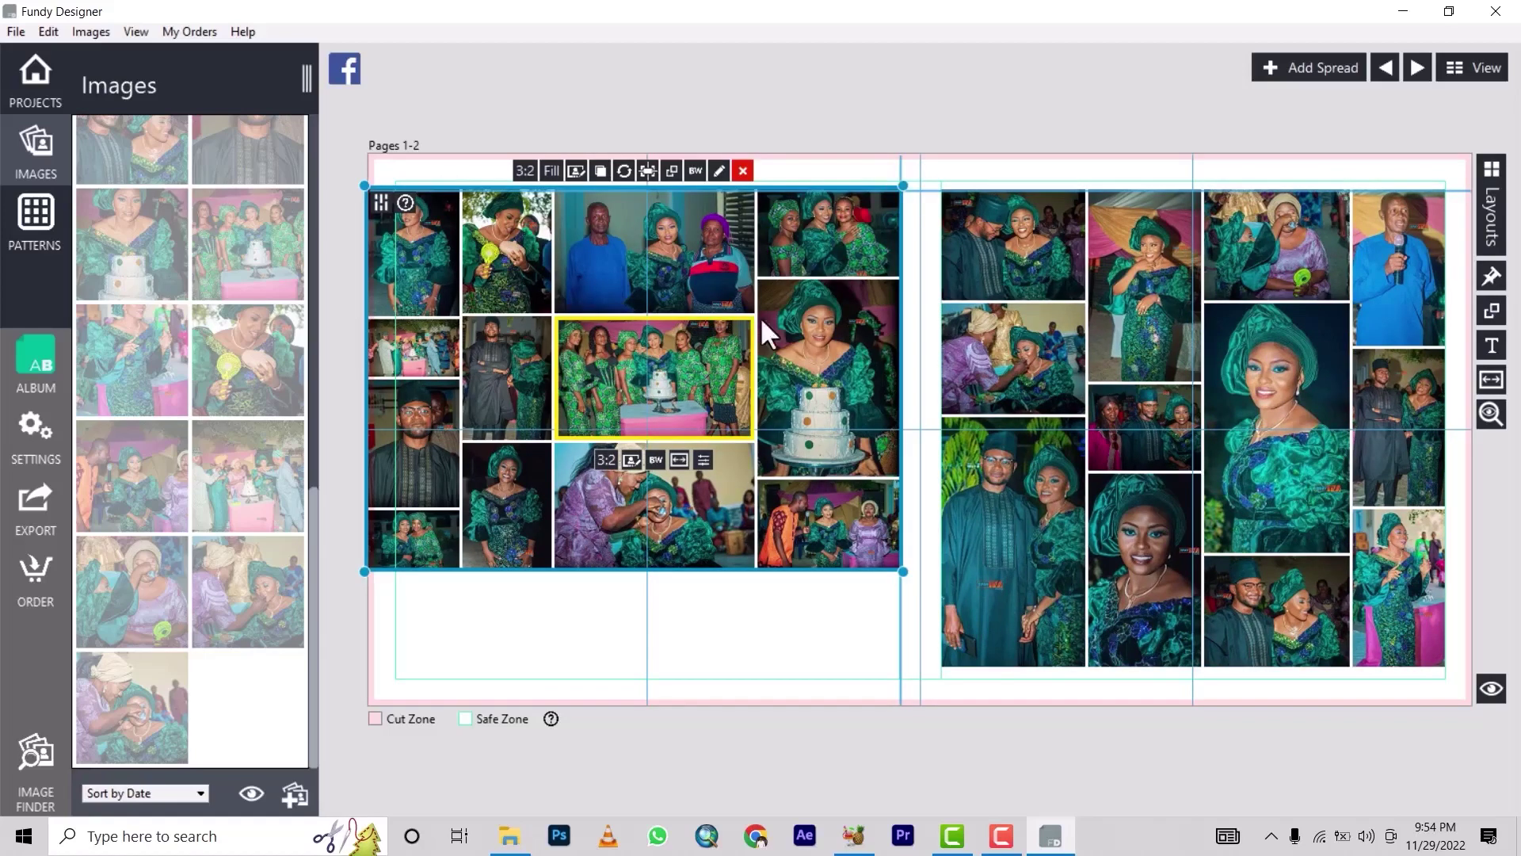
pyautogui.moveTo(365, 185)
pyautogui.mouseDown()
pyautogui.moveTo(410, 185)
pyautogui.moveTo(391, 185)
pyautogui.mouseUp()
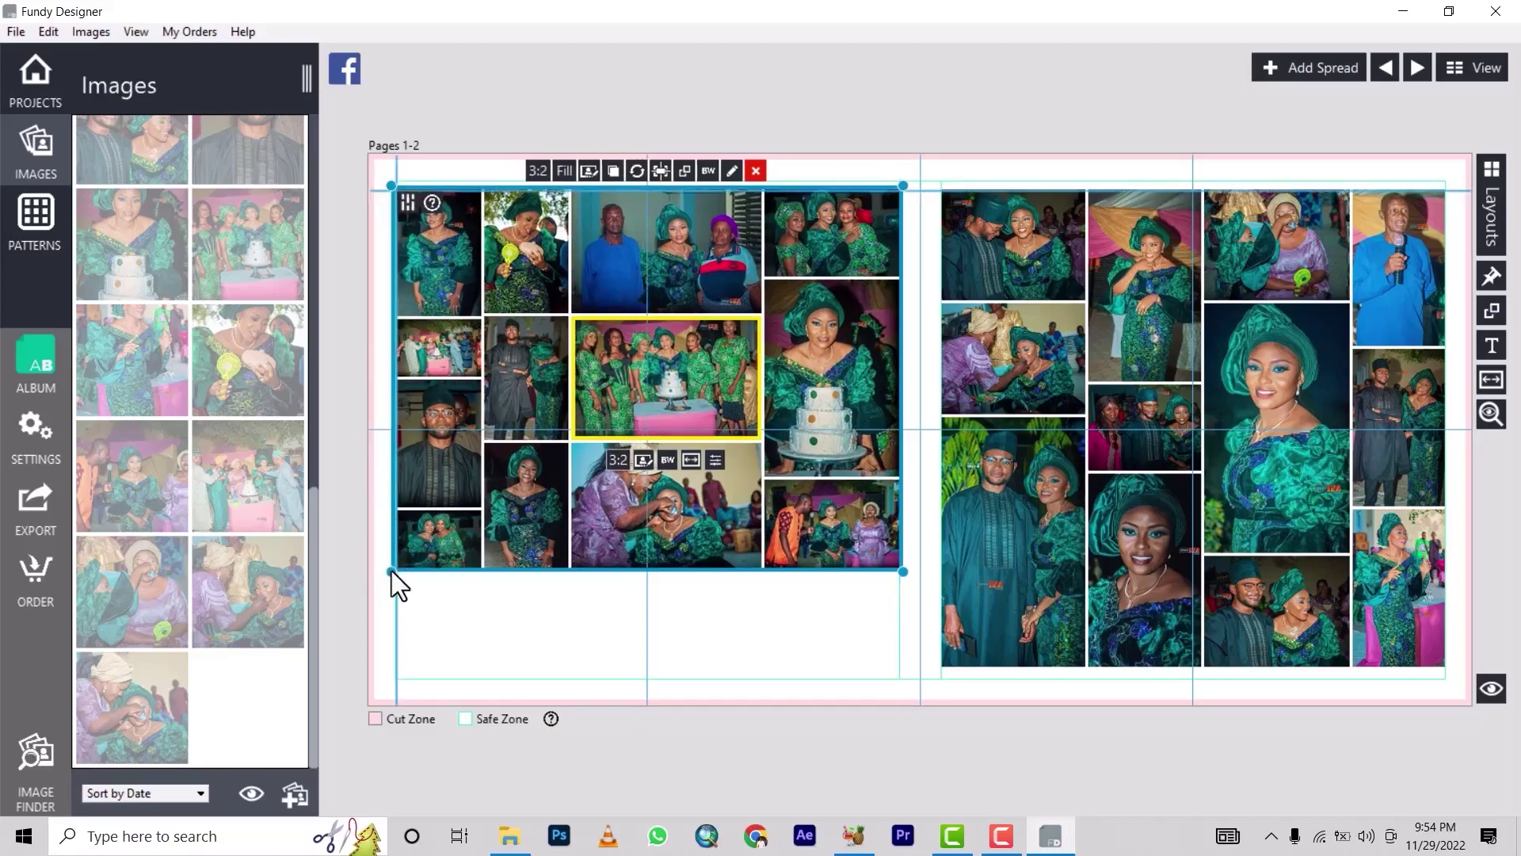
pyautogui.moveTo(390, 568); pyautogui.dragTo(396, 680)
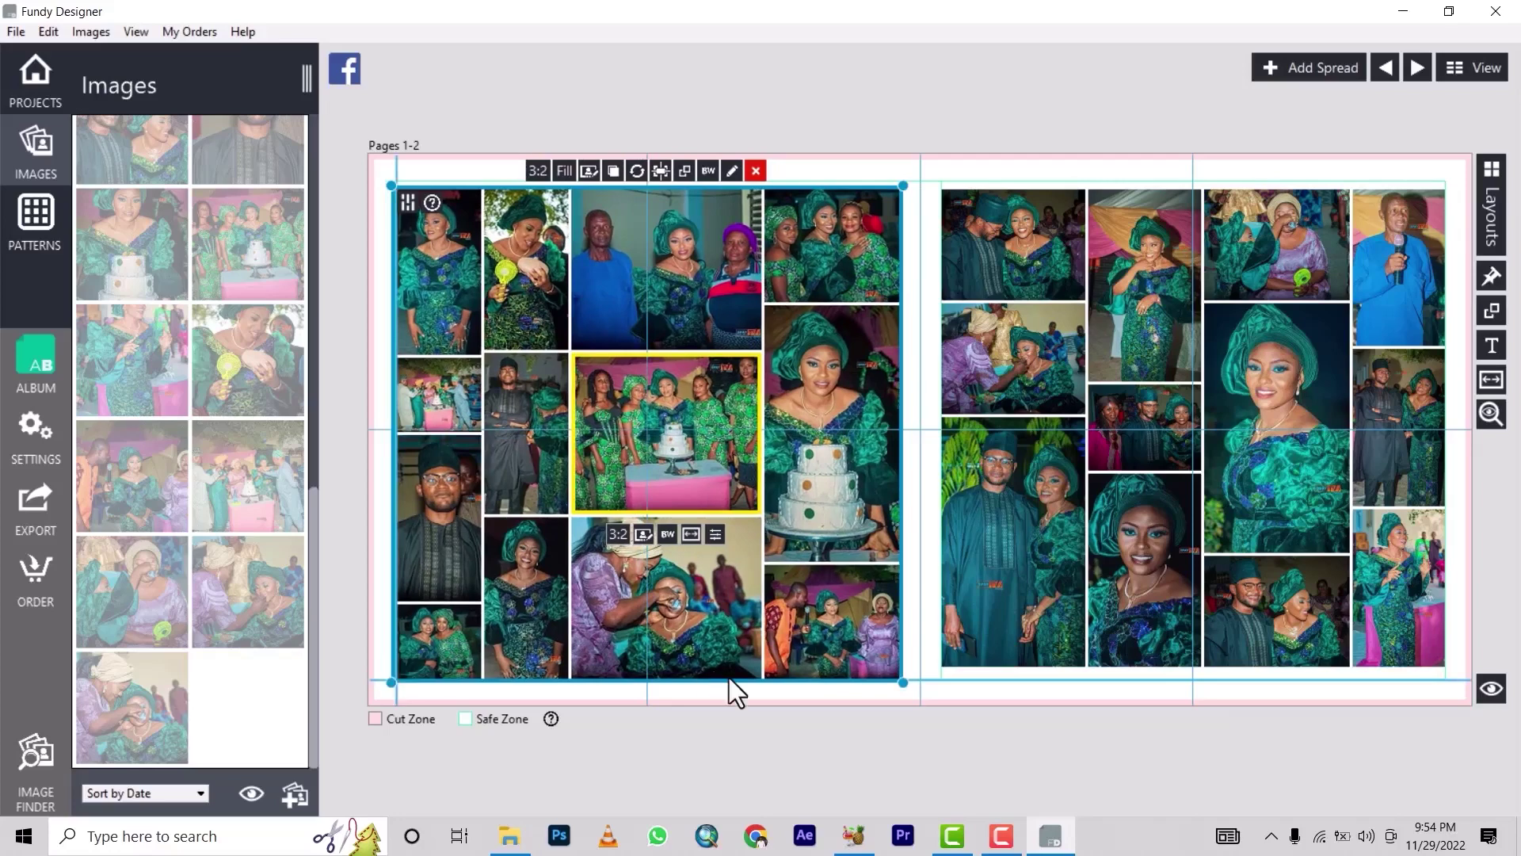
pyautogui.click(1214, 497)
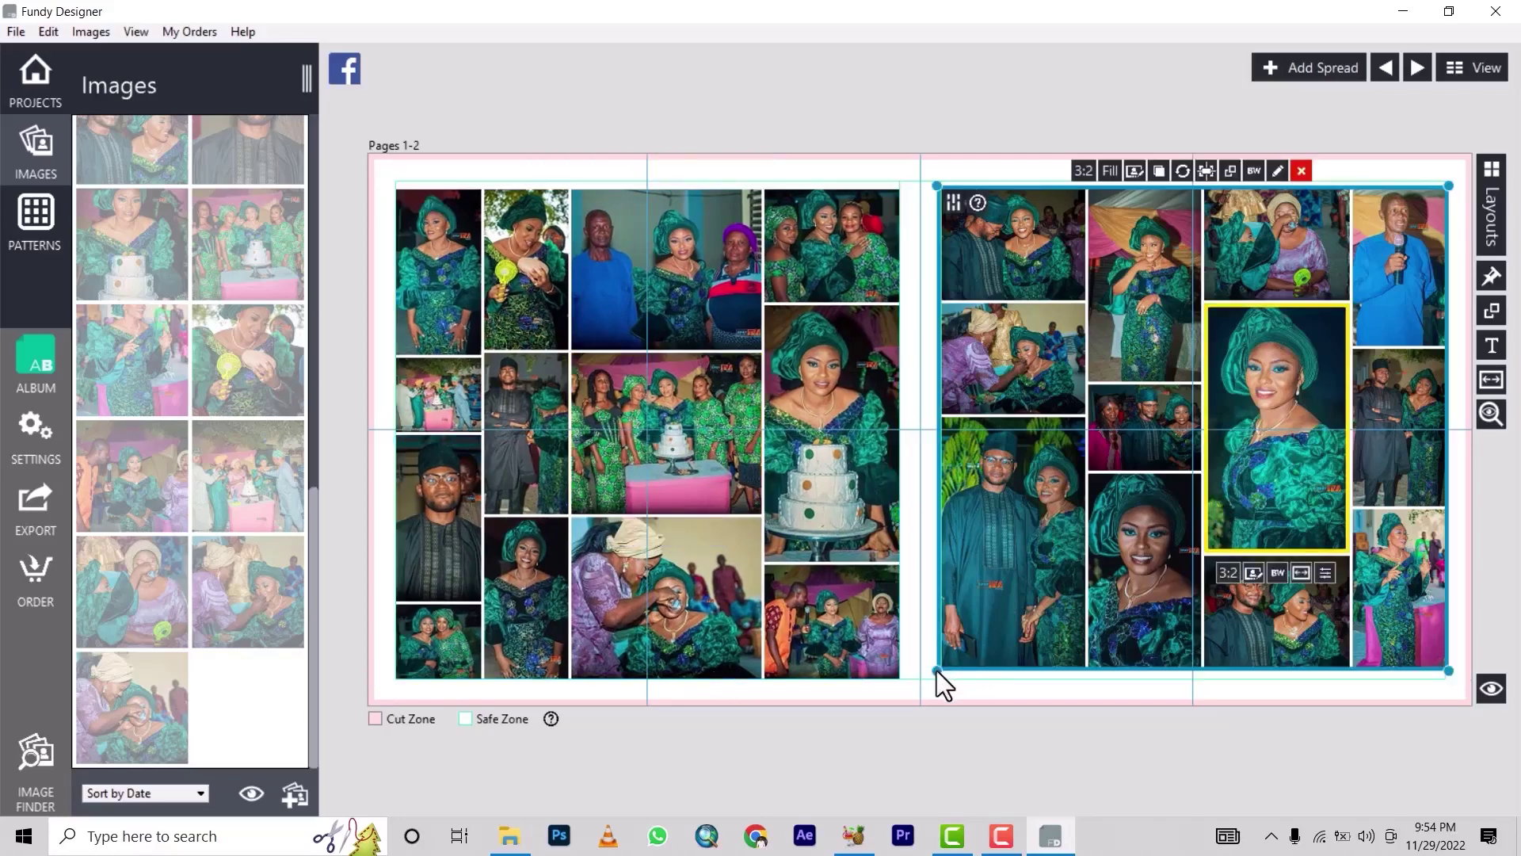
# - Stretch both page collages taller, raising their top edges and extending the right one down
pyautogui.moveTo(936, 672)
pyautogui.mouseDown()
pyautogui.moveTo(935, 692)
pyautogui.moveTo(936, 674)
pyautogui.mouseUp()
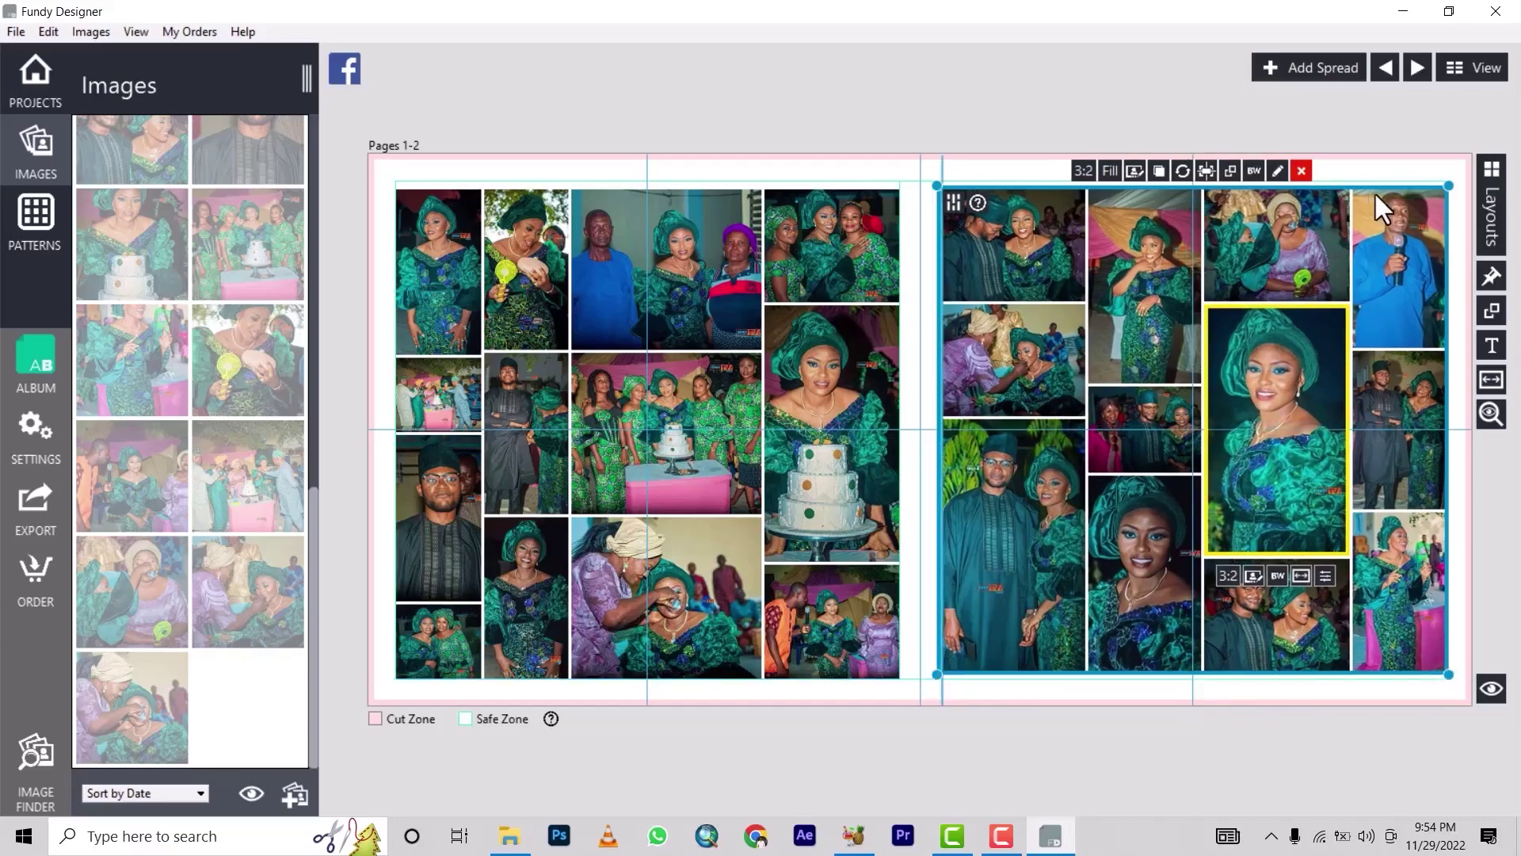
pyautogui.moveTo(1448, 184)
pyautogui.mouseDown()
pyautogui.moveTo(1460, 171)
pyautogui.moveTo(1443, 173)
pyautogui.mouseUp()
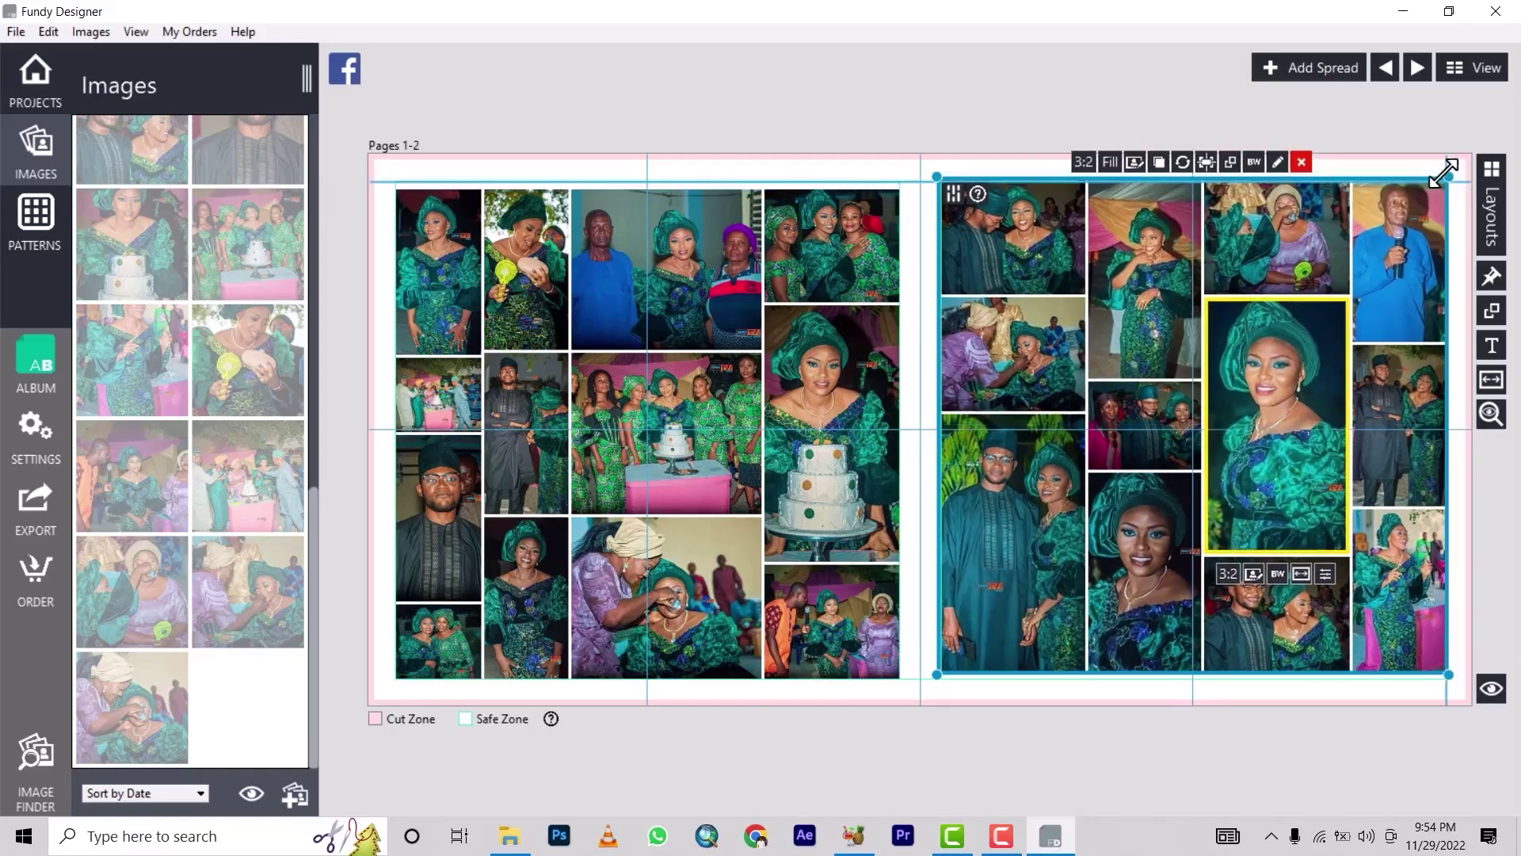
pyautogui.click(857, 208)
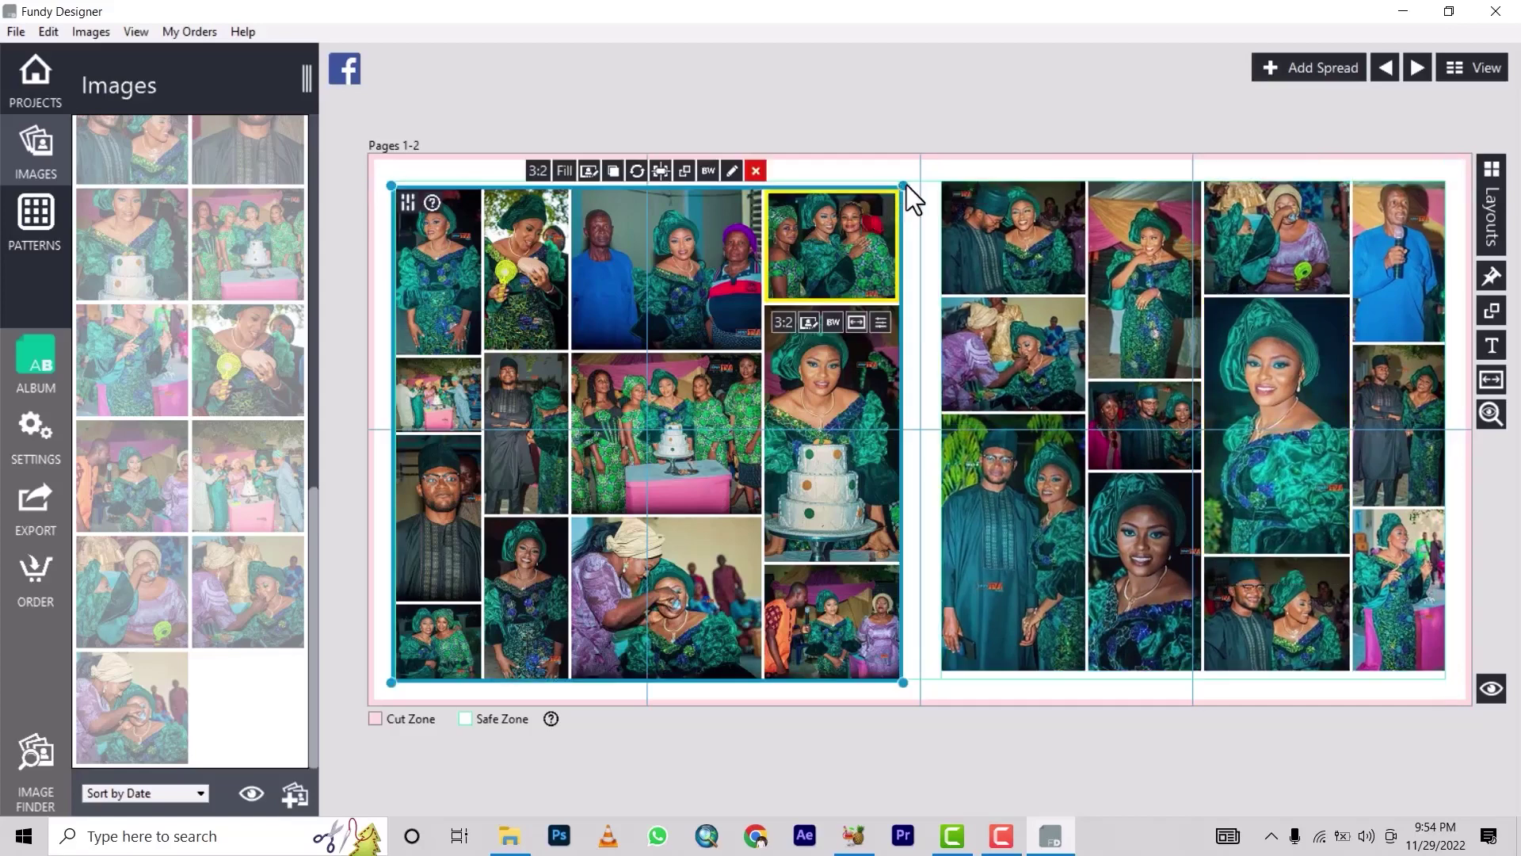
pyautogui.moveTo(904, 184); pyautogui.dragTo(909, 178)
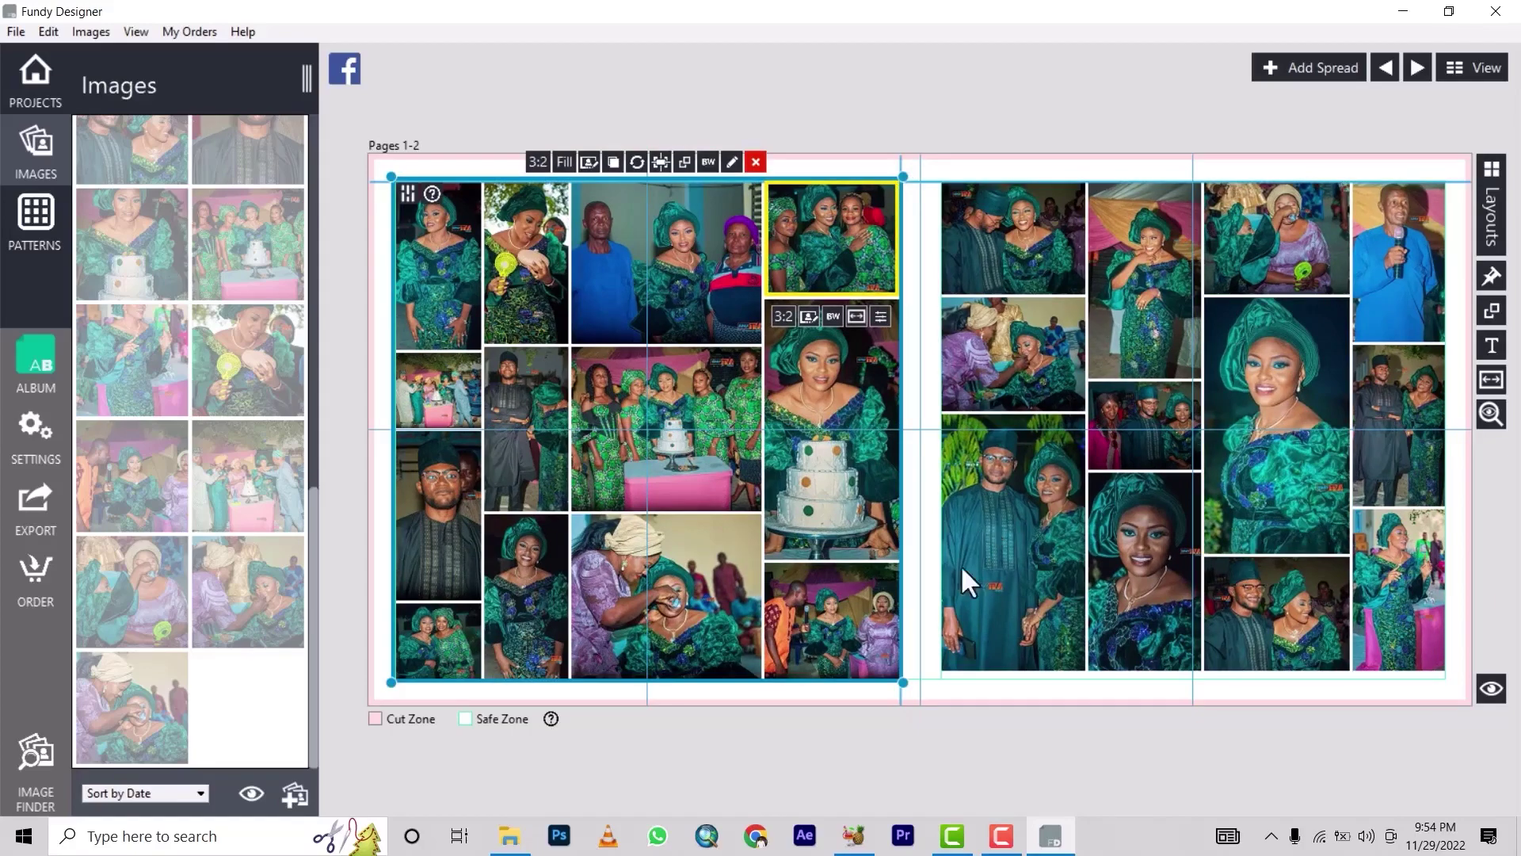
# - Reposition the couple photo and remove the stray extra photo and empty frame
pyautogui.moveTo(1011, 620); pyautogui.dragTo(935, 683)
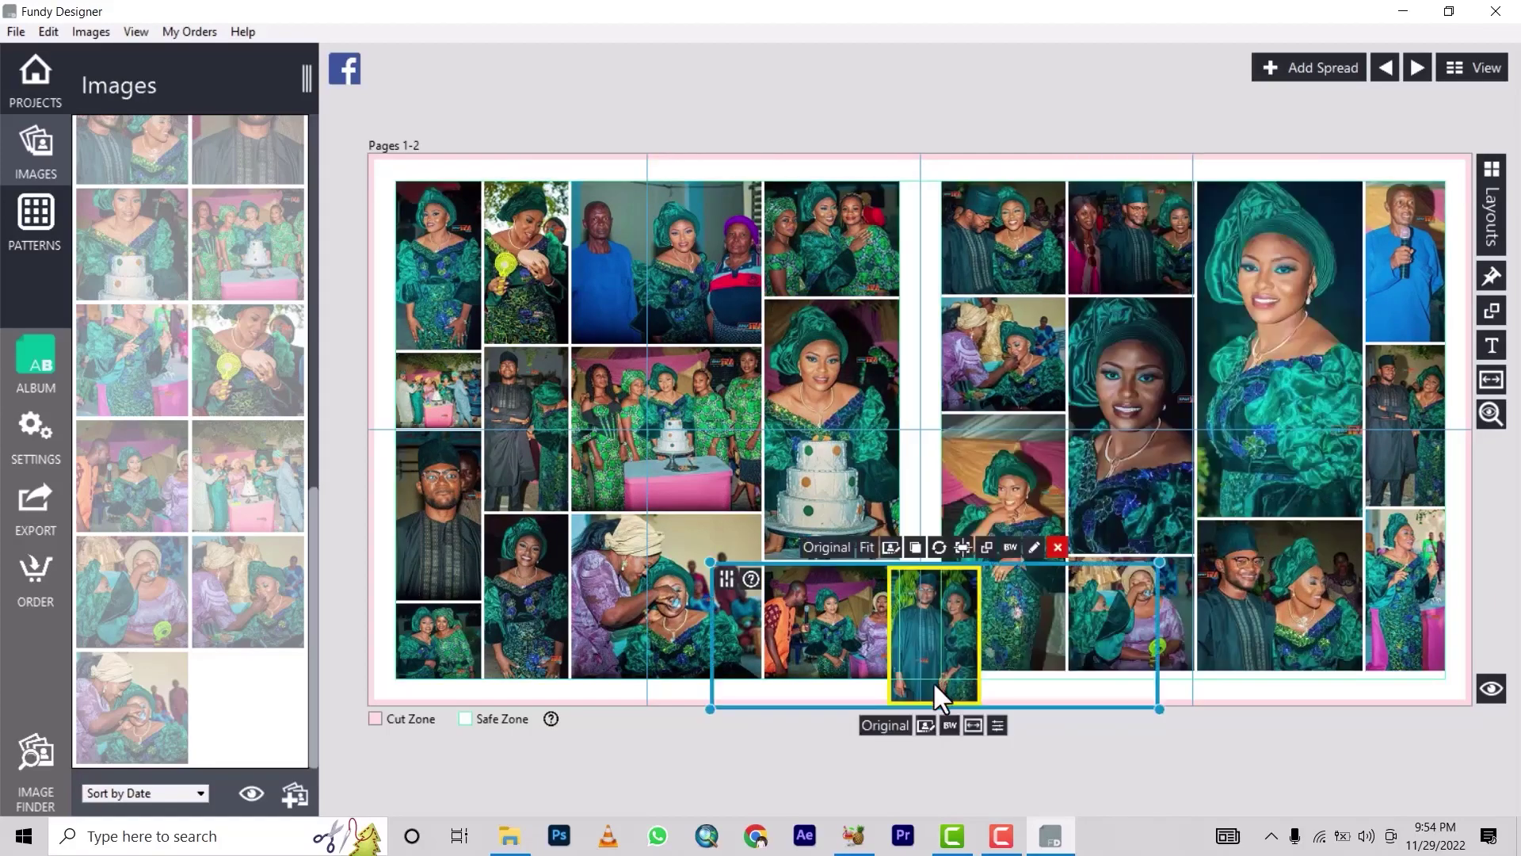
pyautogui.moveTo(957, 621); pyautogui.dragTo(1032, 572)
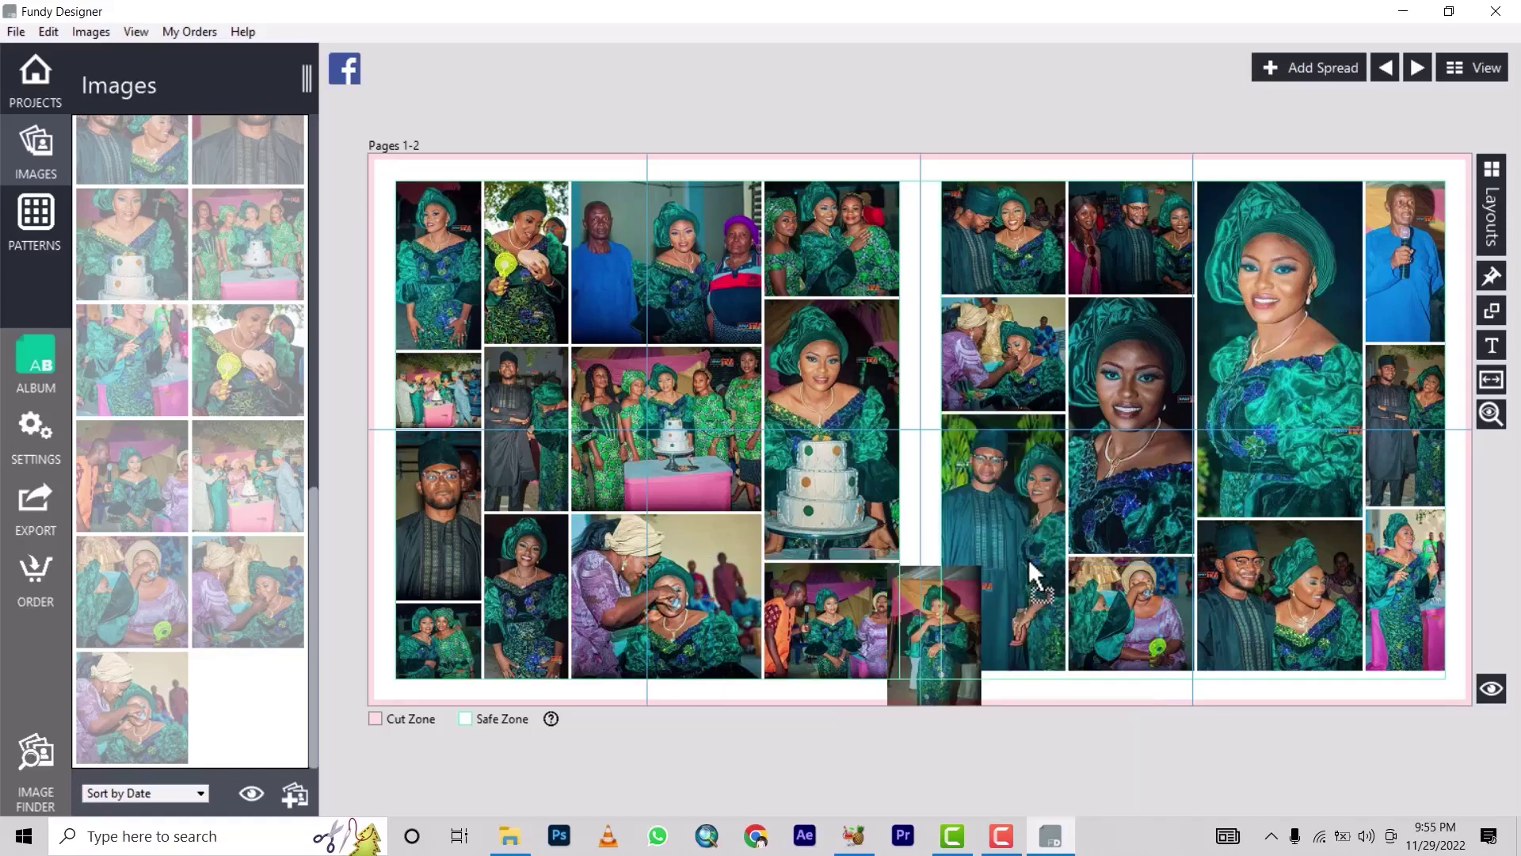
pyautogui.click(966, 586)
pyautogui.press('Delete')
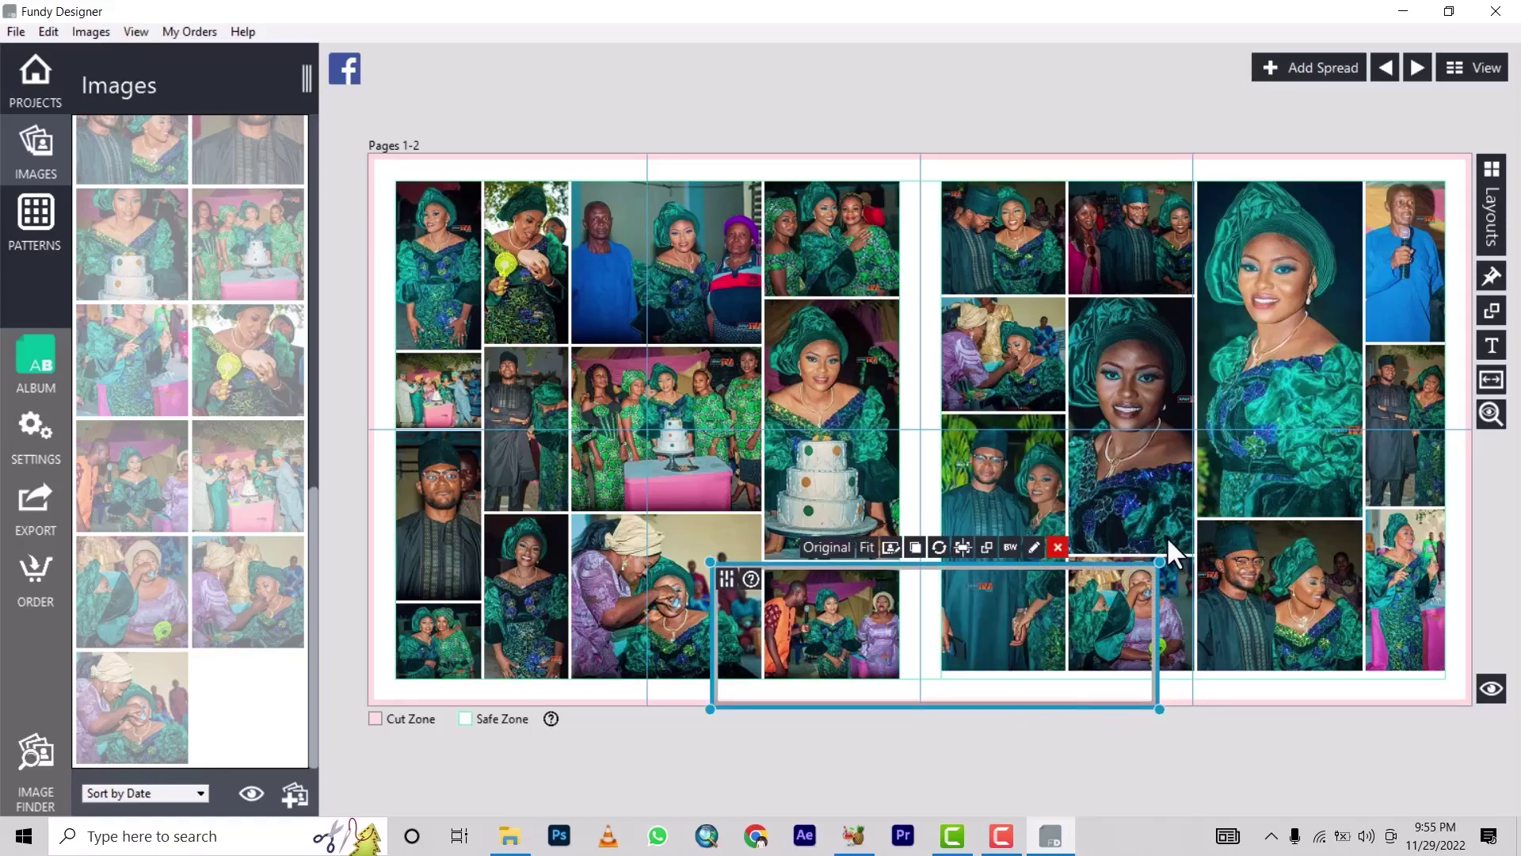
pyautogui.moveTo(1159, 567); pyautogui.dragTo(1256, 430)
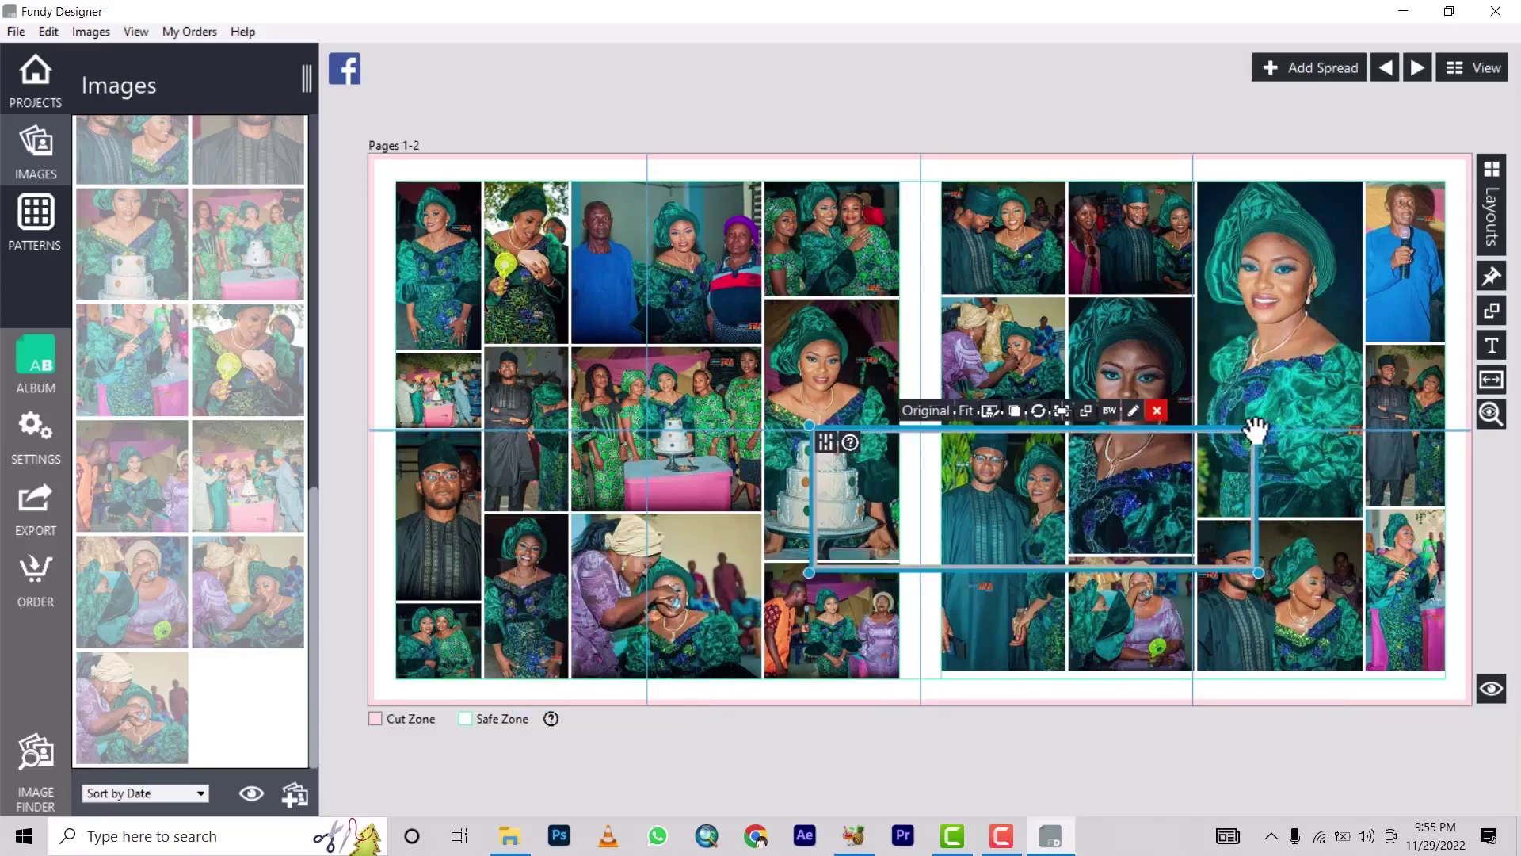
pyautogui.click(1157, 409)
# - Widen the right-page collage toward the centre fold at full height
pyautogui.click(995, 512)
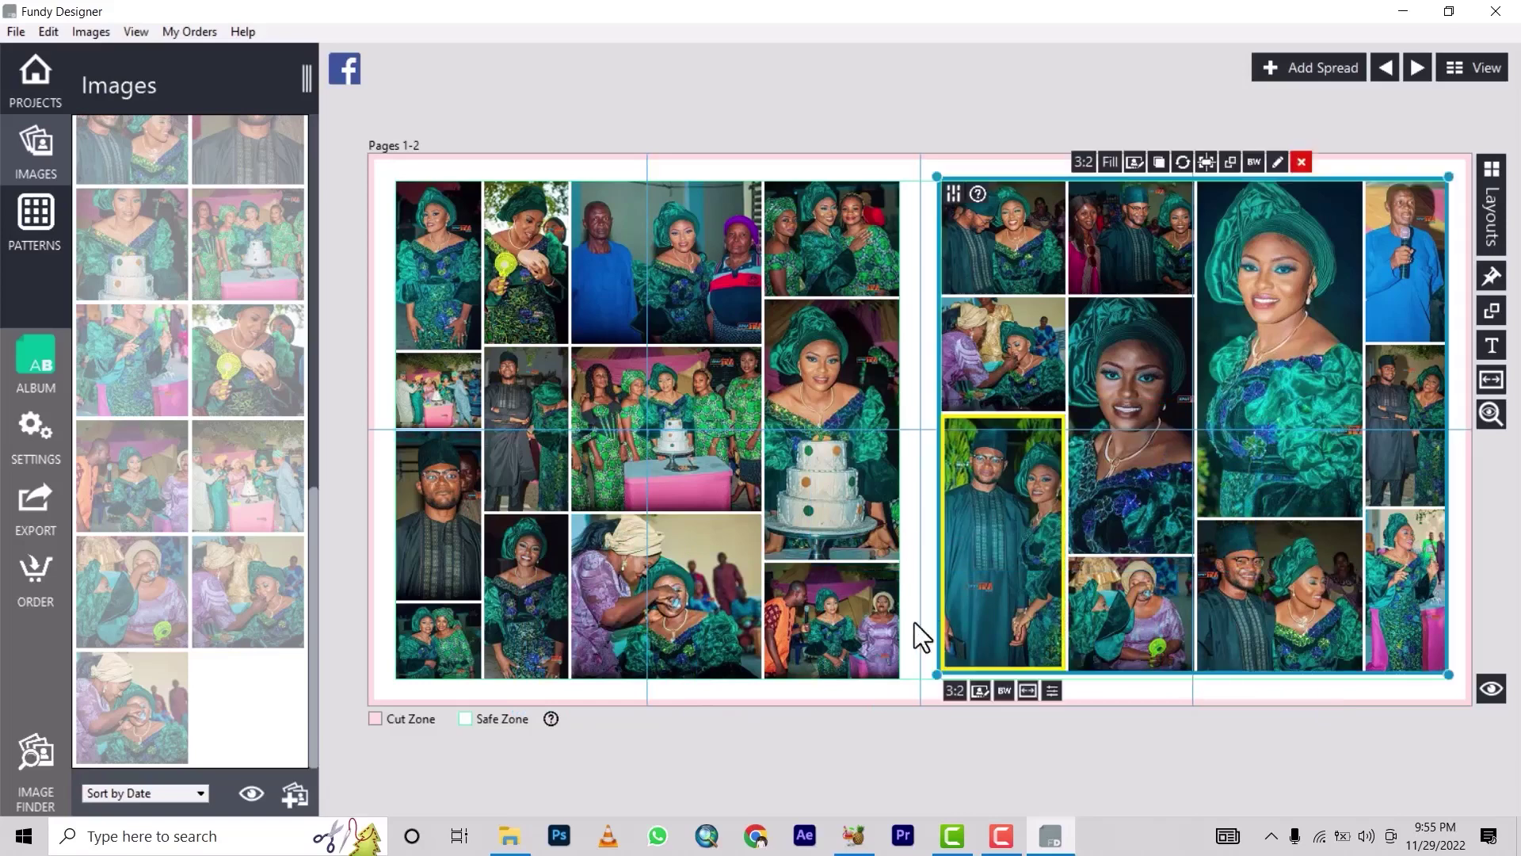
pyautogui.click(1175, 668)
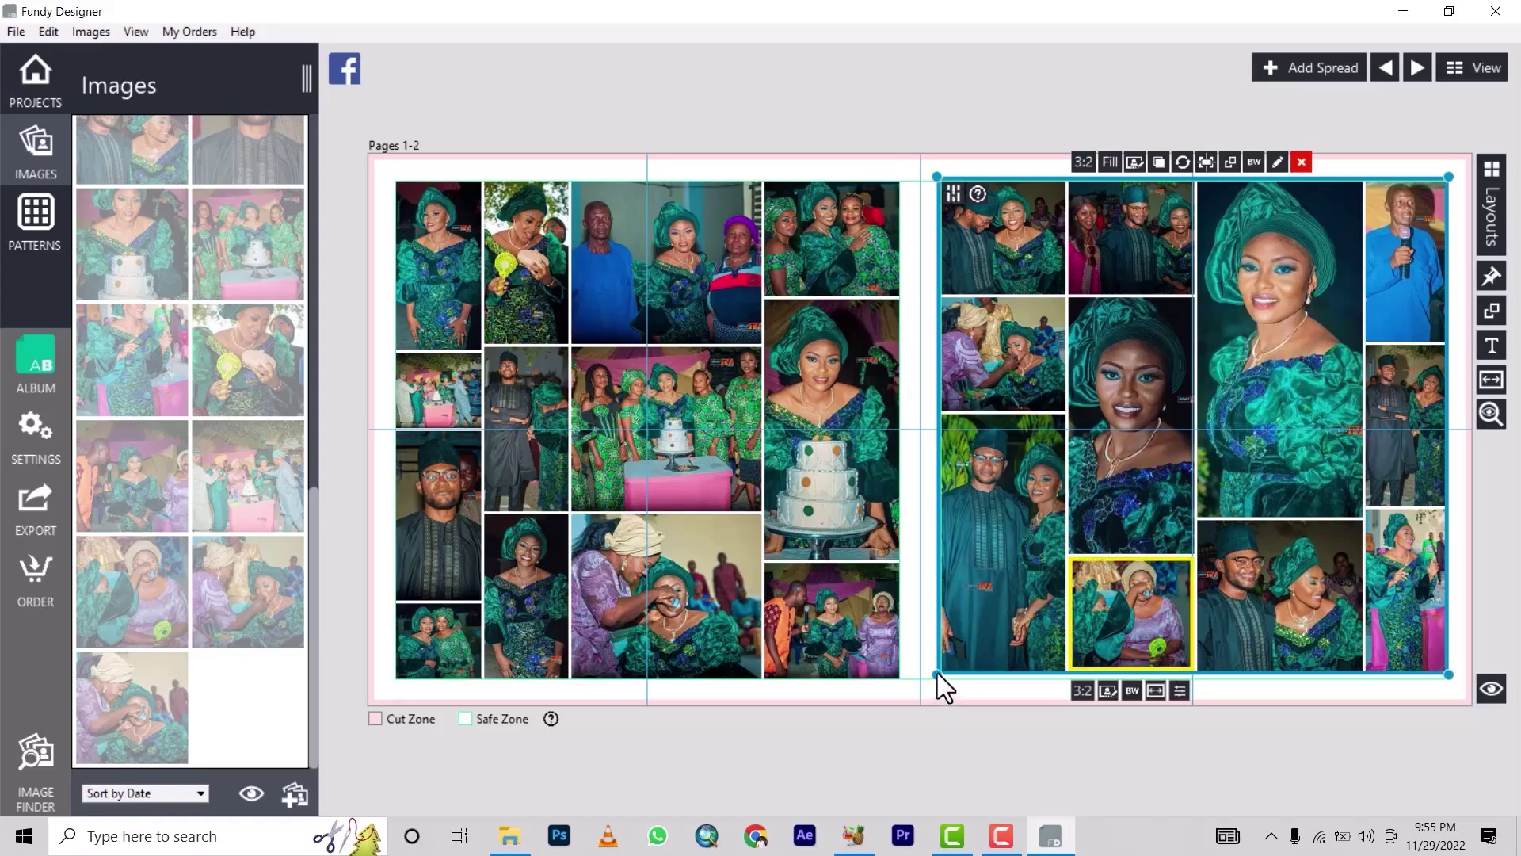
pyautogui.moveTo(938, 673); pyautogui.dragTo(921, 681)
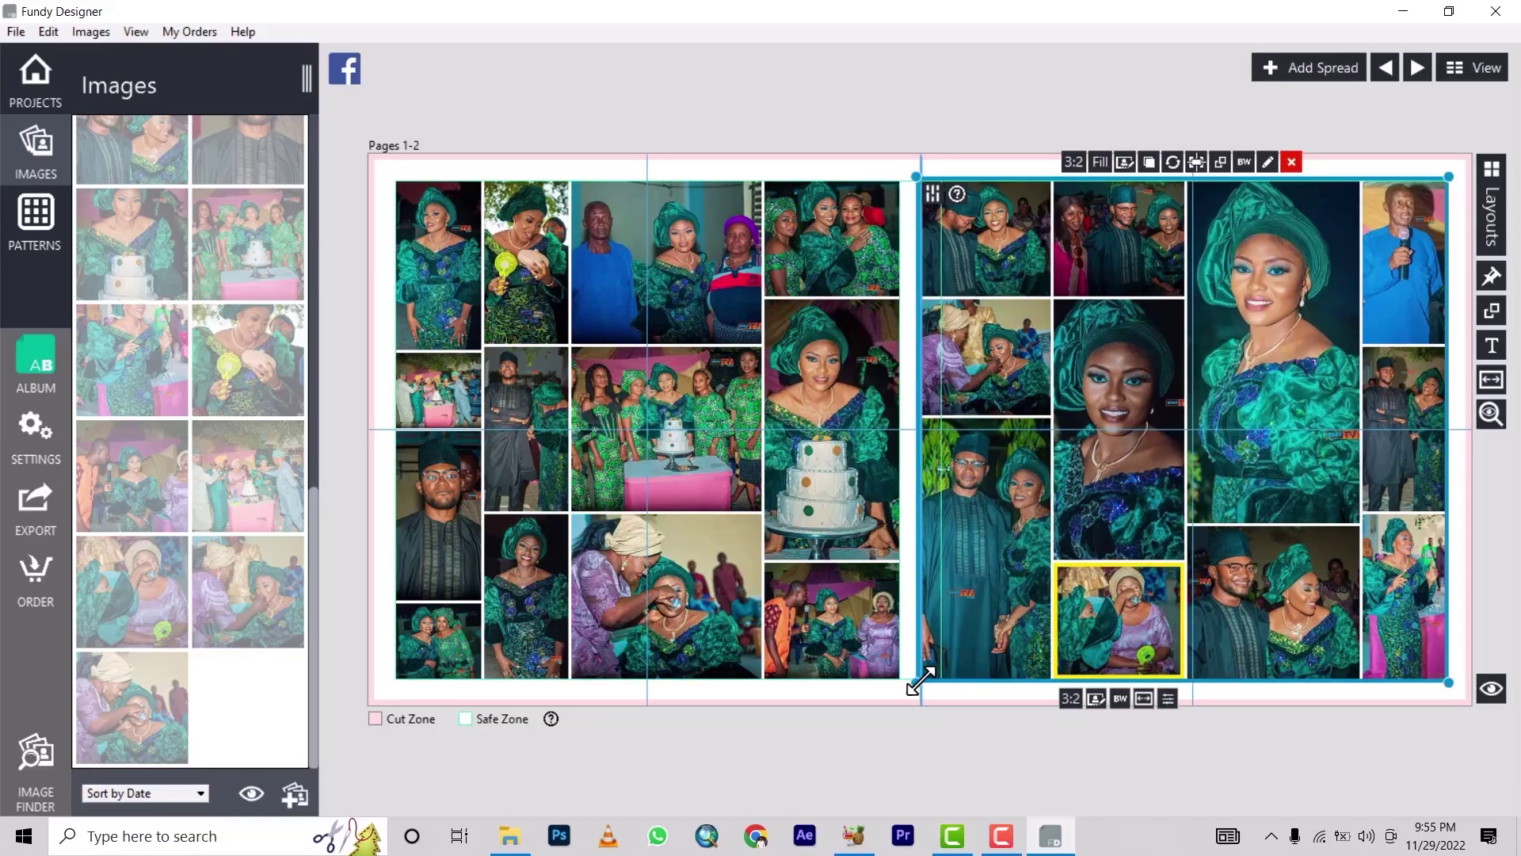
pyautogui.click(838, 795)
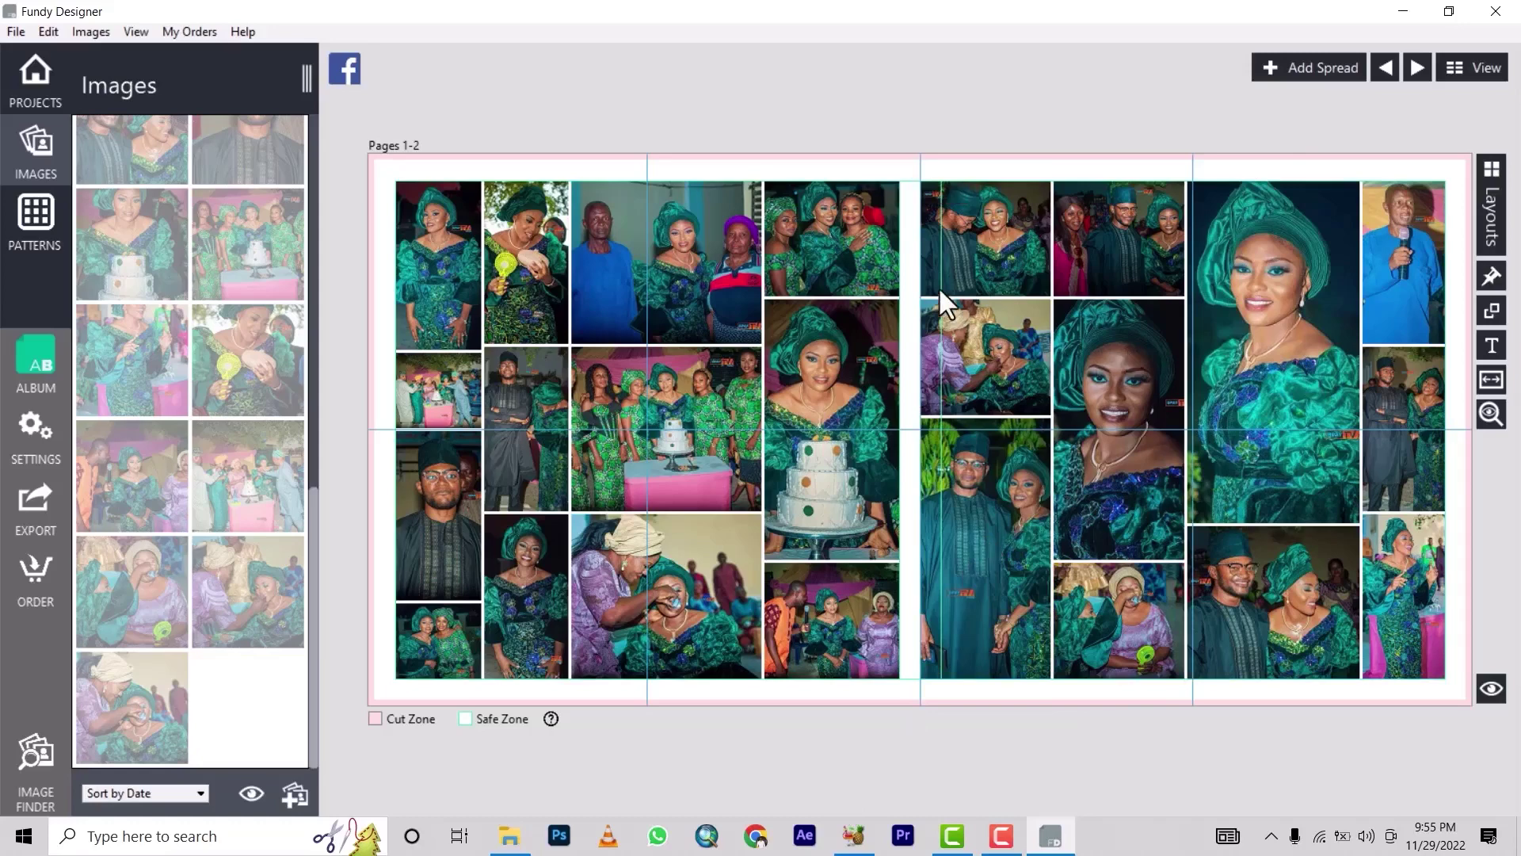
pyautogui.click(508, 280)
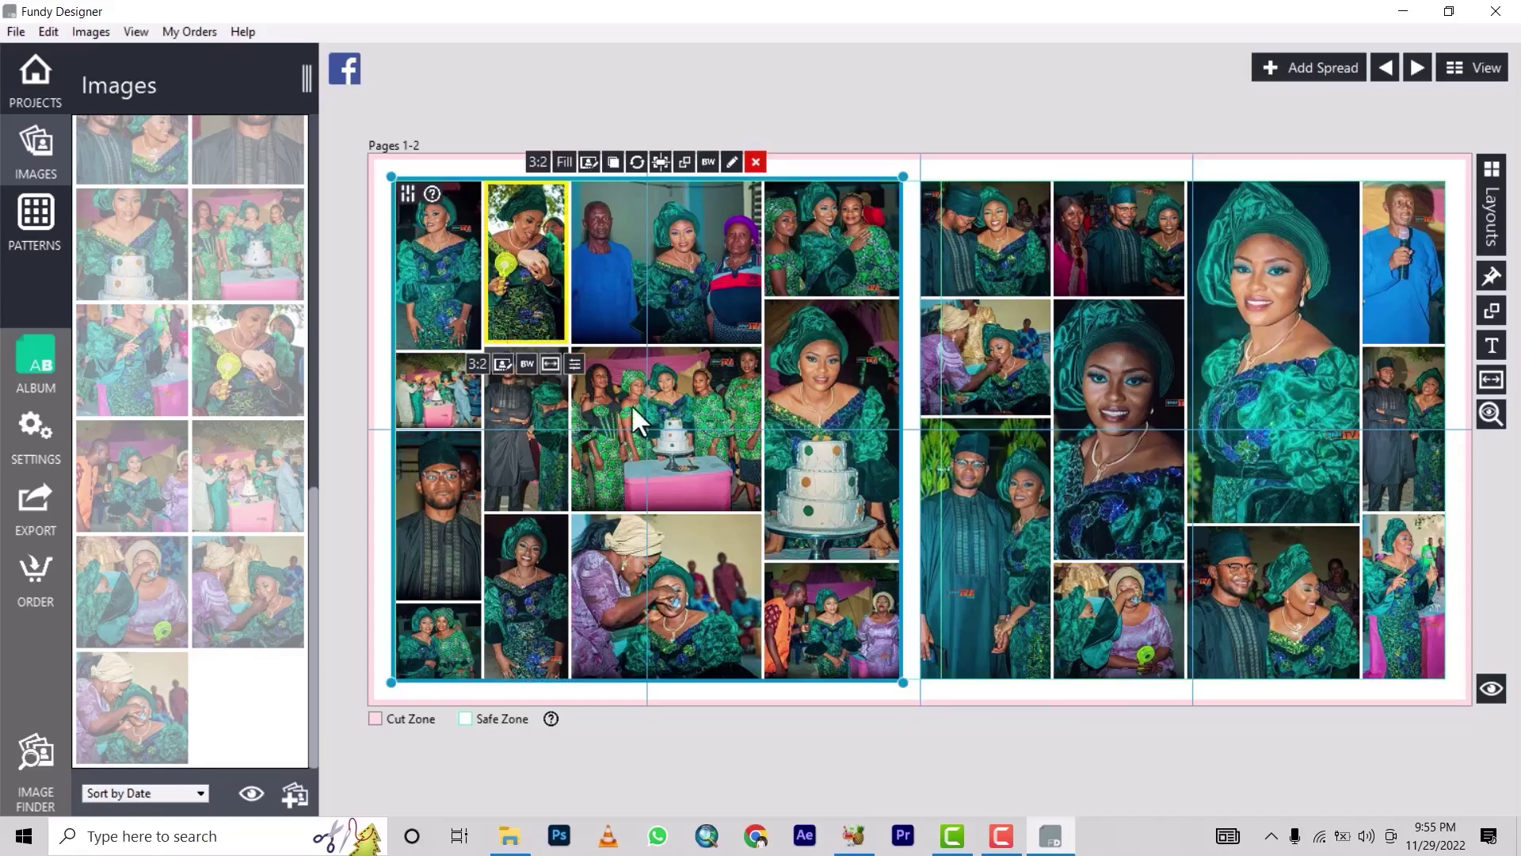
pyautogui.click(712, 410)
pyautogui.click(857, 388)
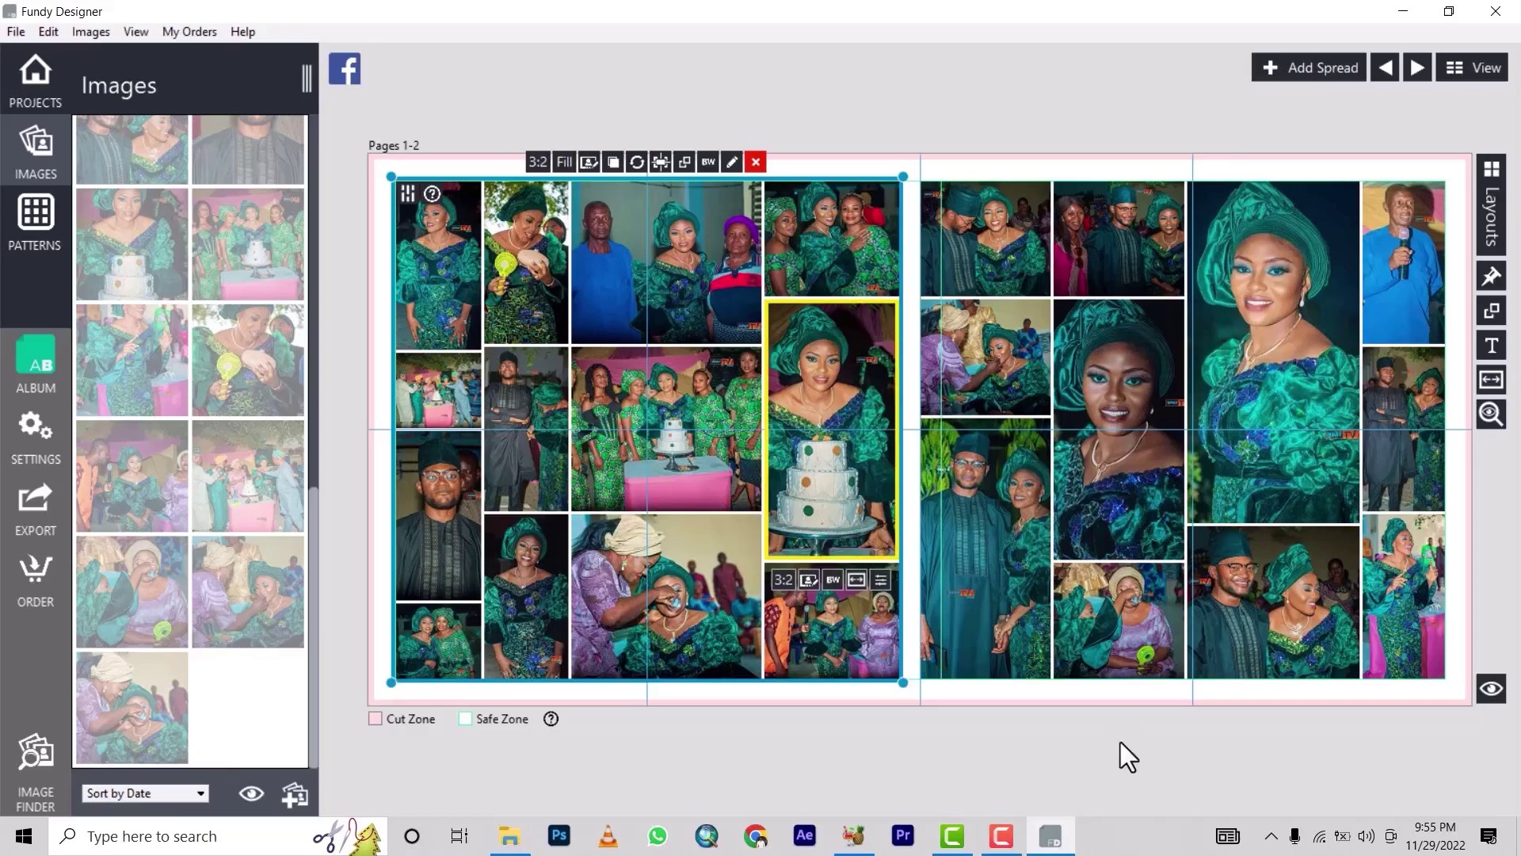
pyautogui.click(1153, 778)
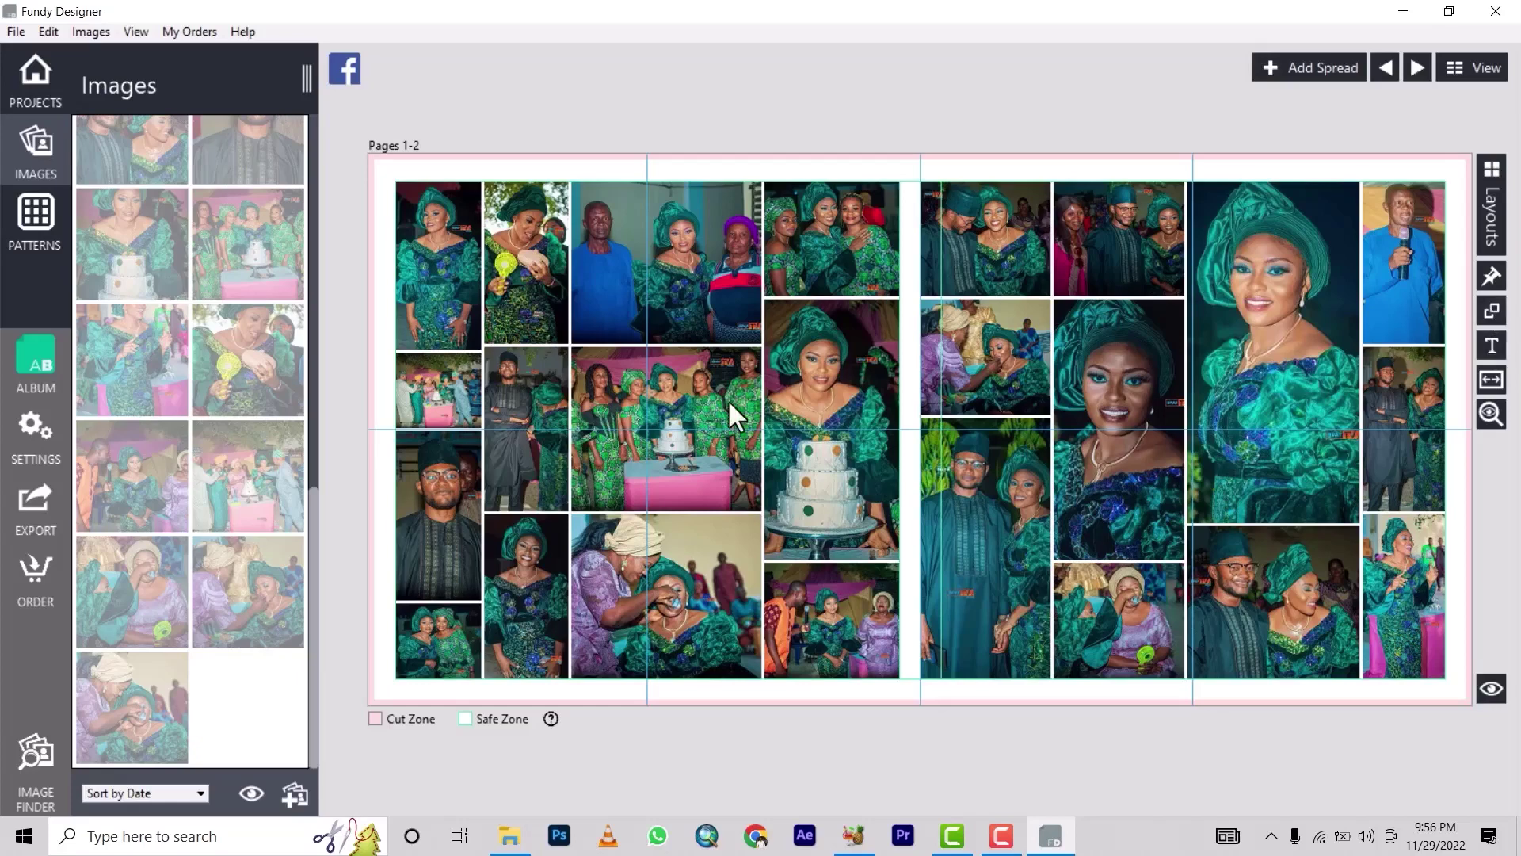
# - Set a tan lattice pattern as the spread background, then switch to album view
pyautogui.click(27, 222)
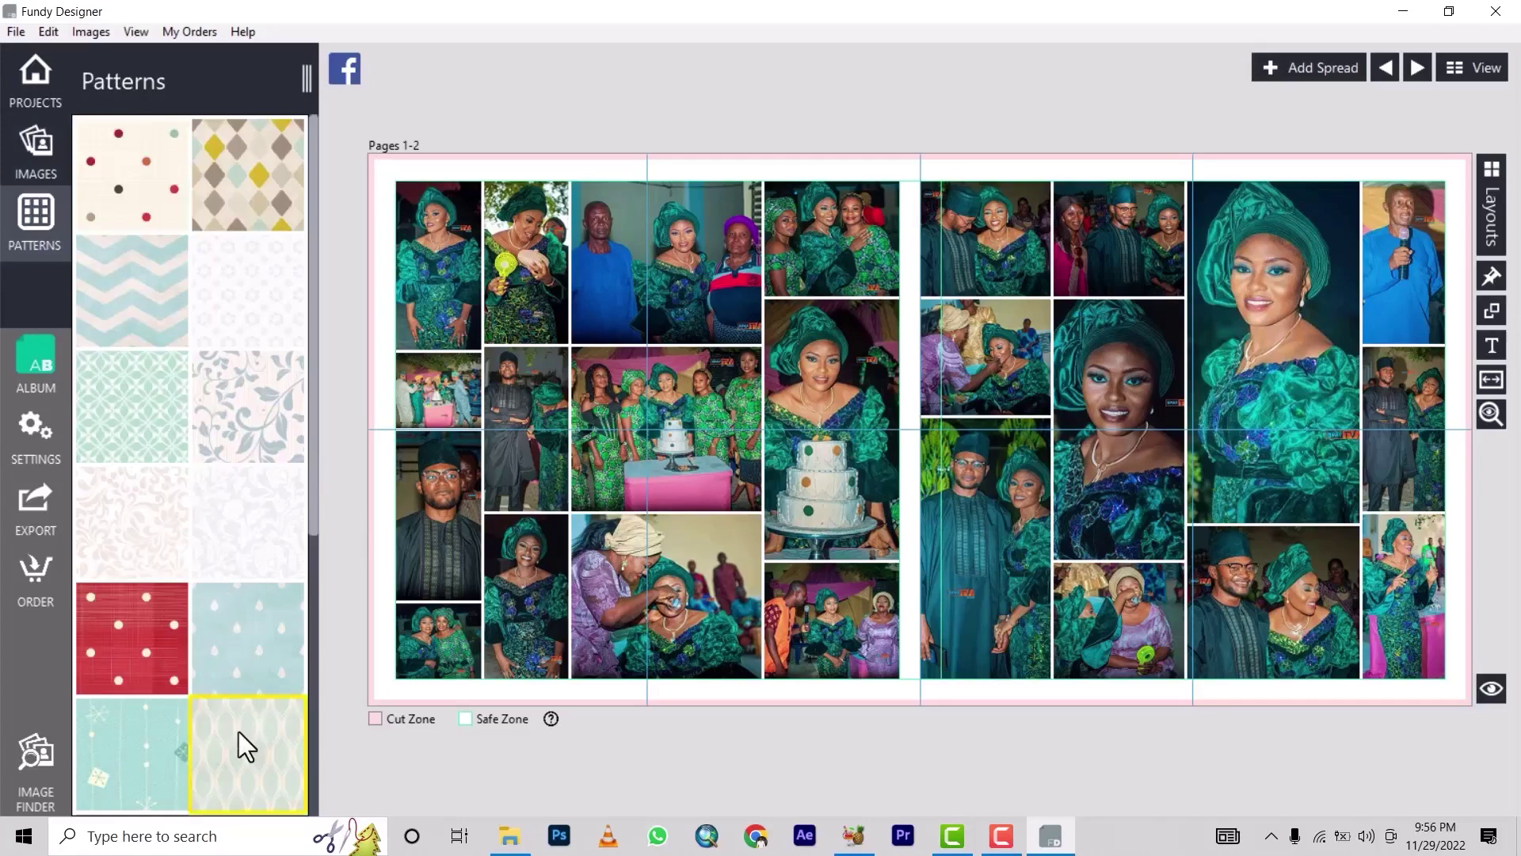
pyautogui.moveTo(239, 730); pyautogui.dragTo(453, 630)
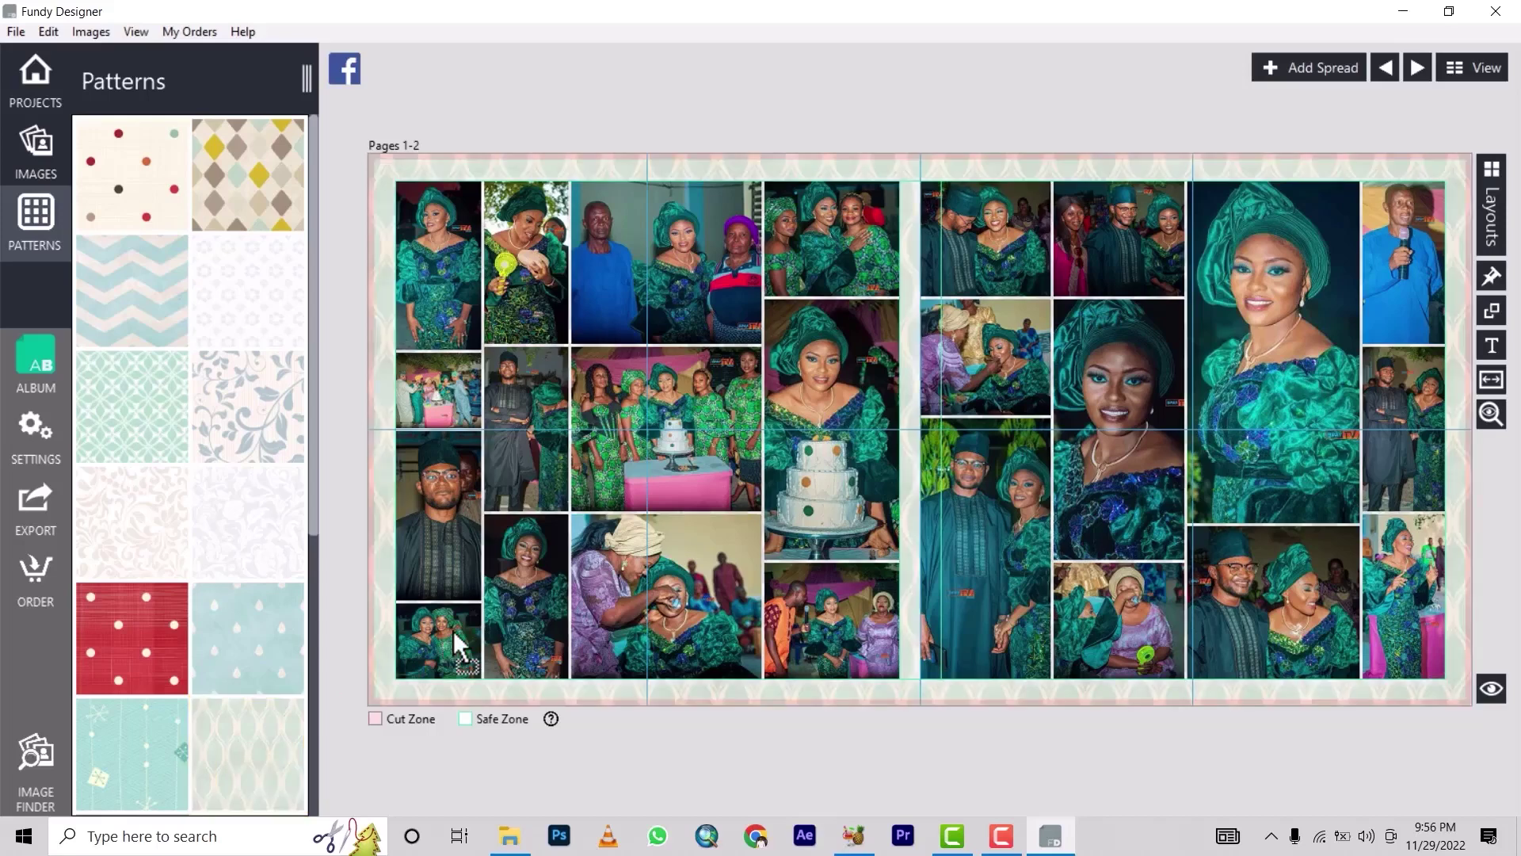
pyautogui.moveTo(136, 423); pyautogui.dragTo(421, 564)
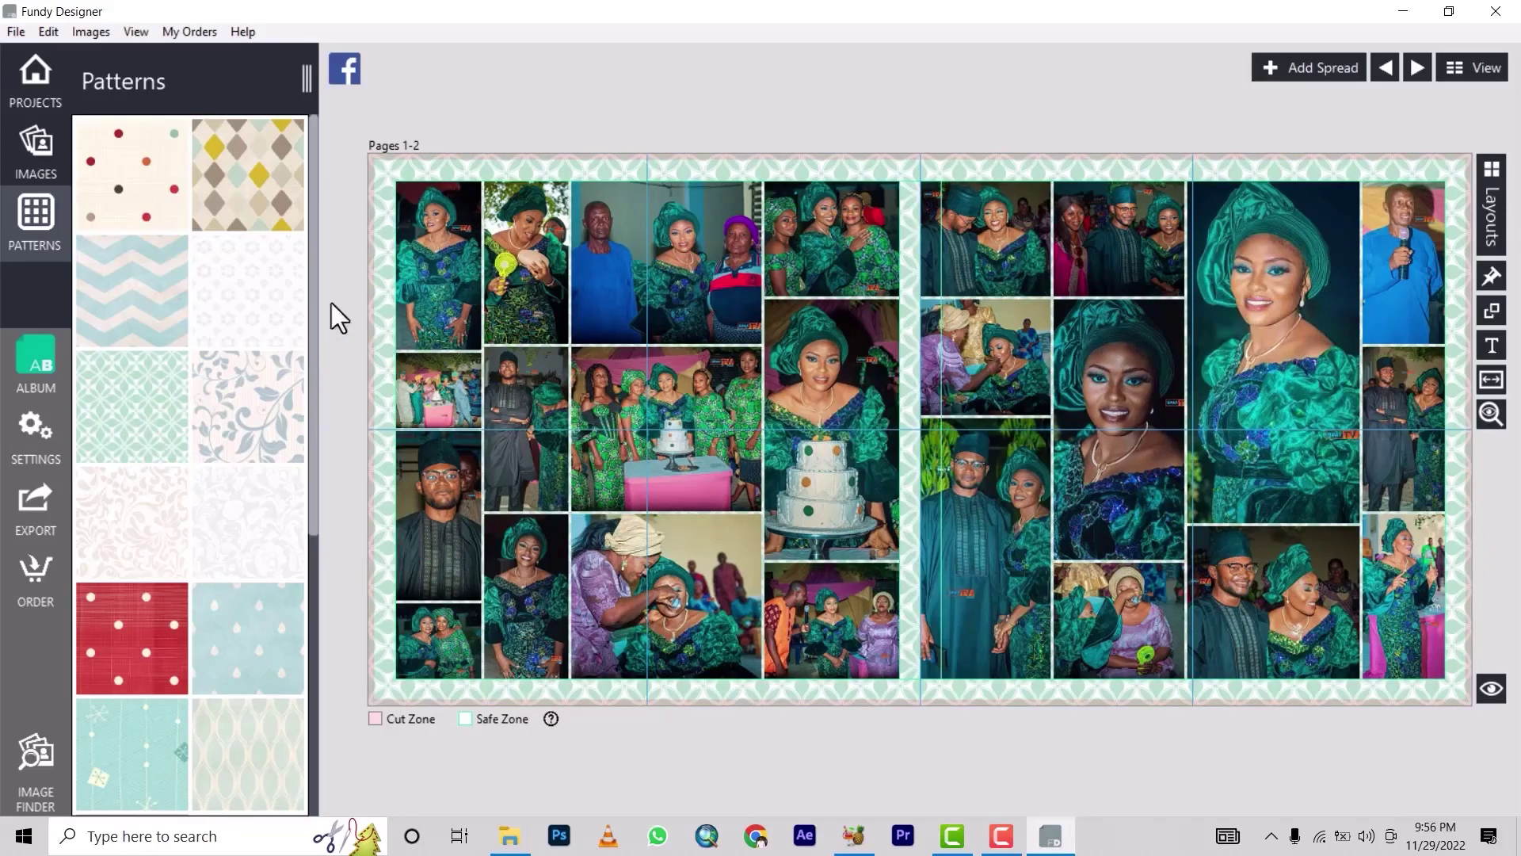
pyautogui.moveTo(314, 286); pyautogui.dragTo(349, 578)
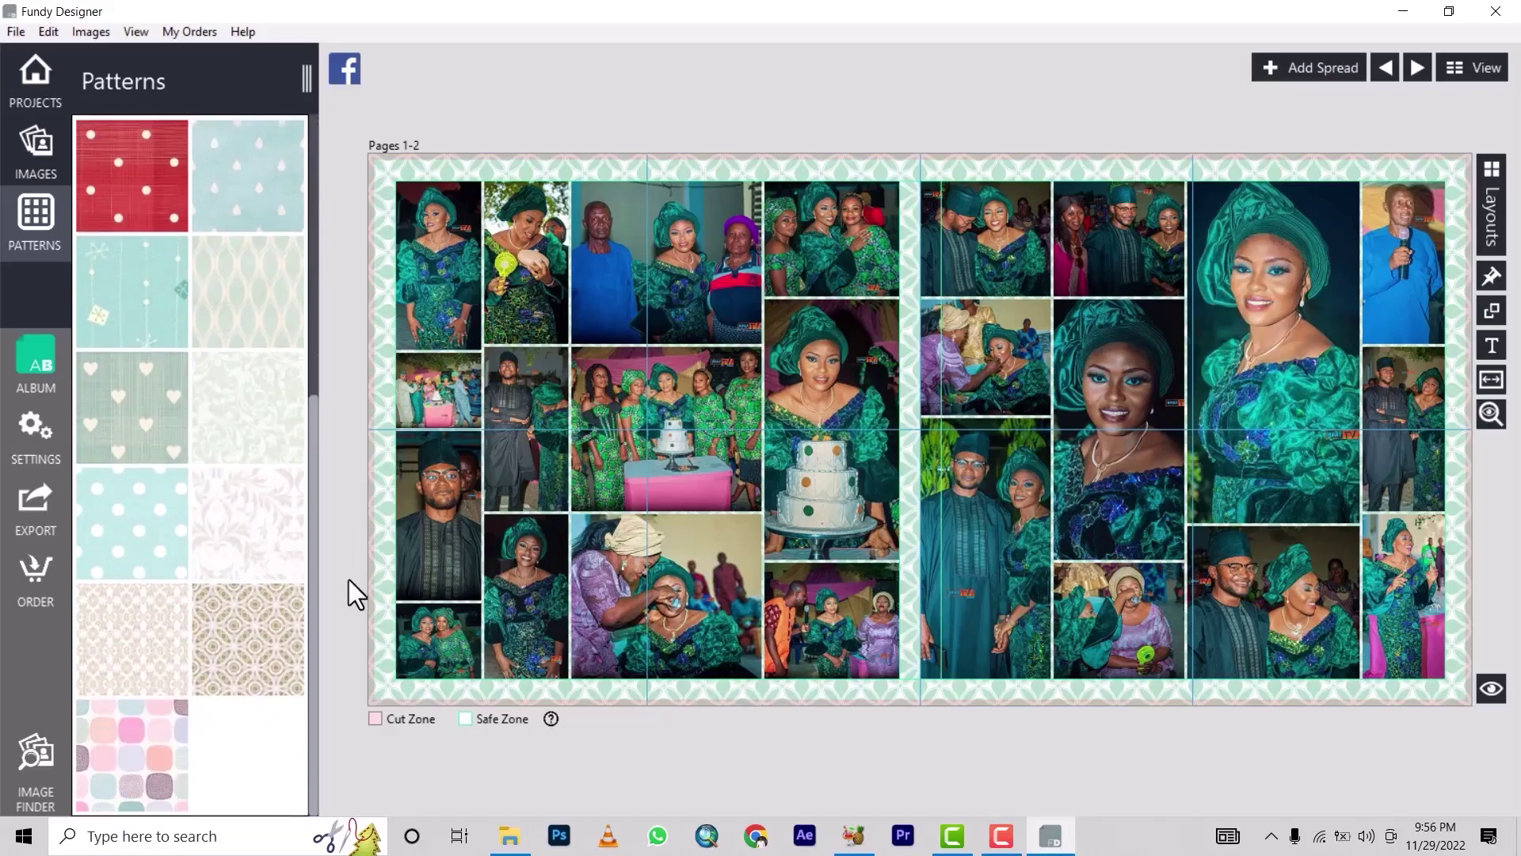
pyautogui.moveTo(250, 633); pyautogui.dragTo(586, 555)
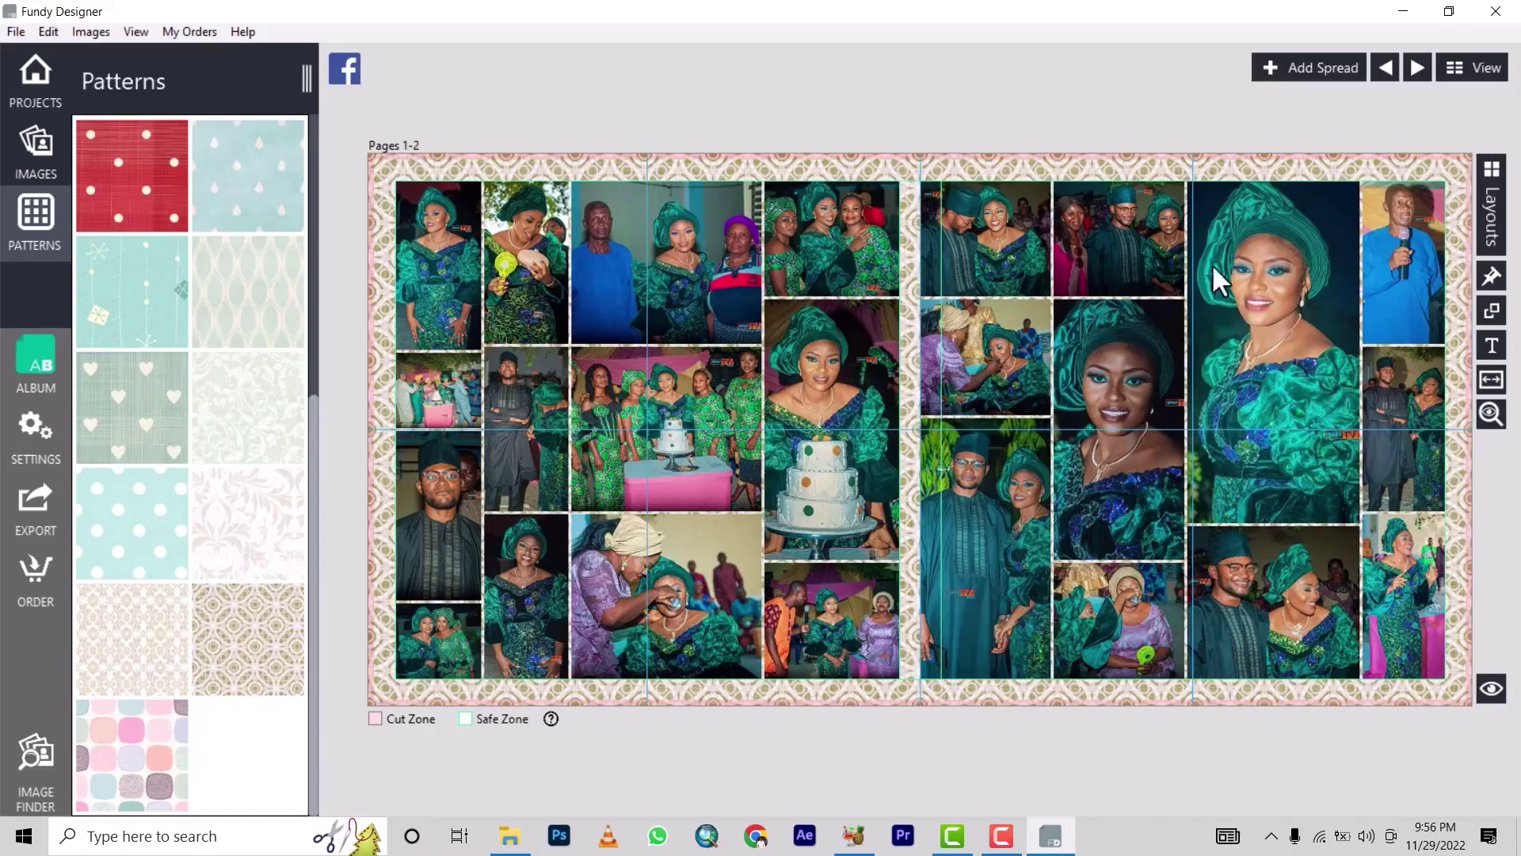
pyautogui.click(1485, 70)
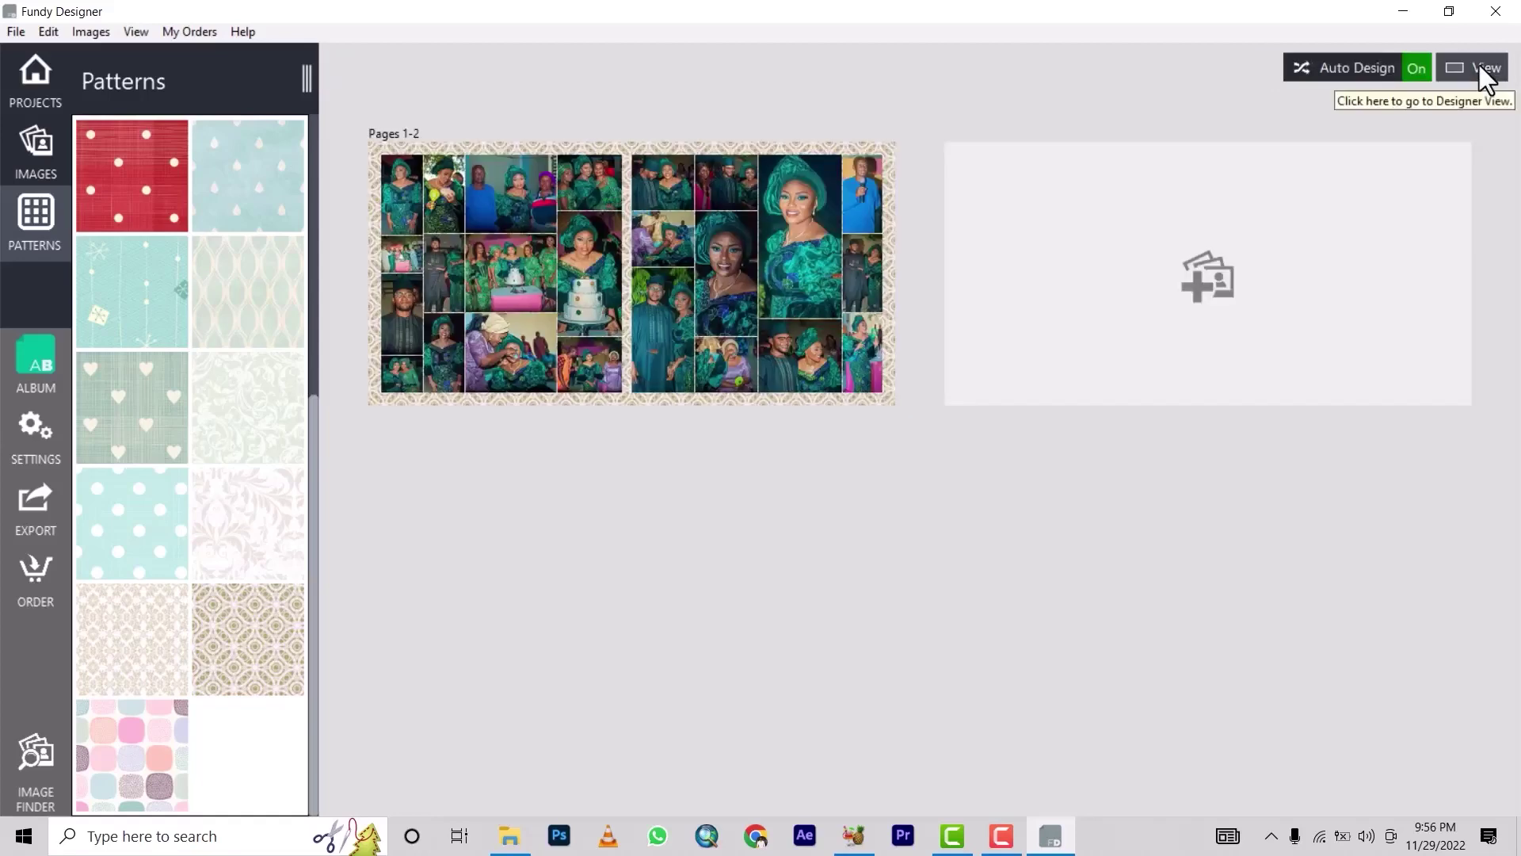